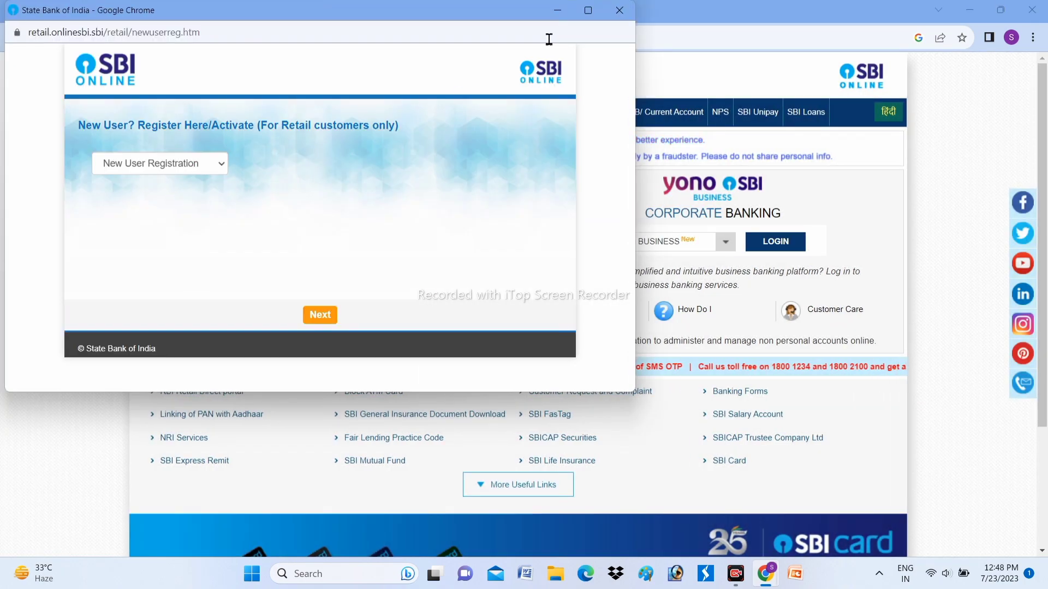
Maximize the registration window and proceed with the New User Registration option.
left_click(585, 33)
left_click(588, 10)
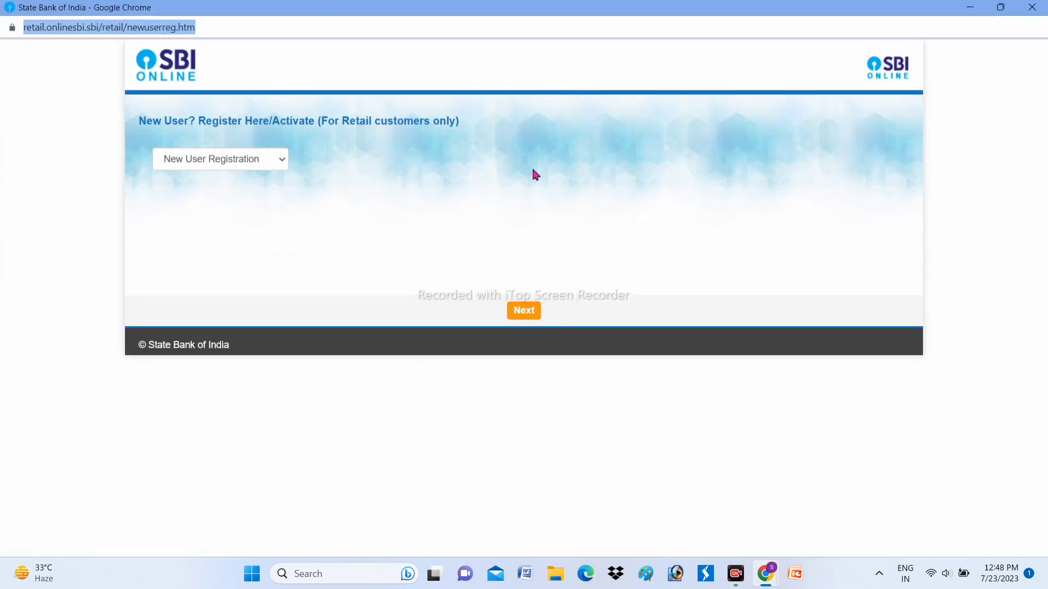
left_click(275, 165)
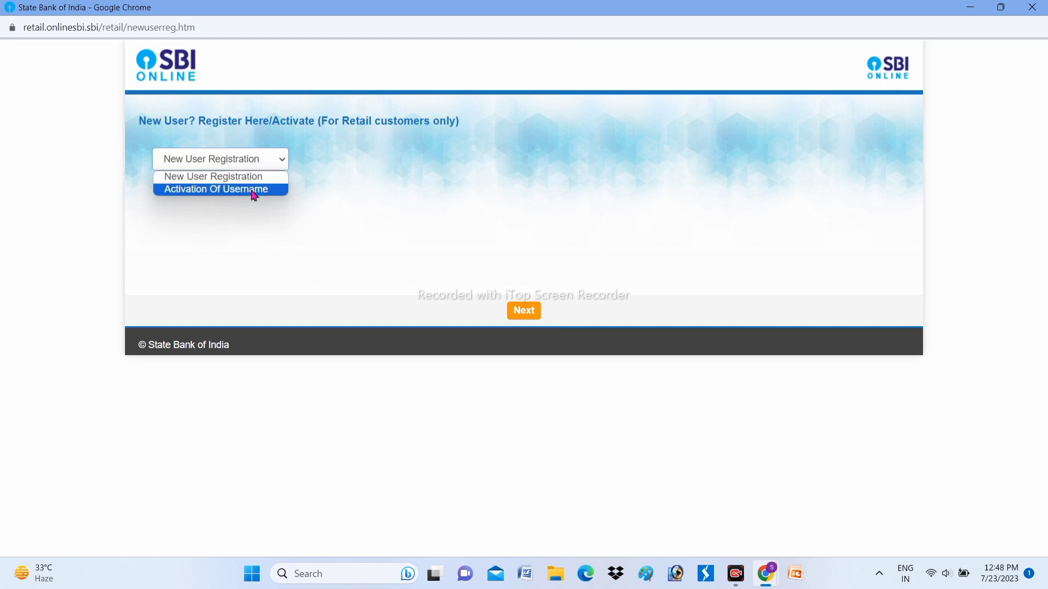
left_click(270, 181)
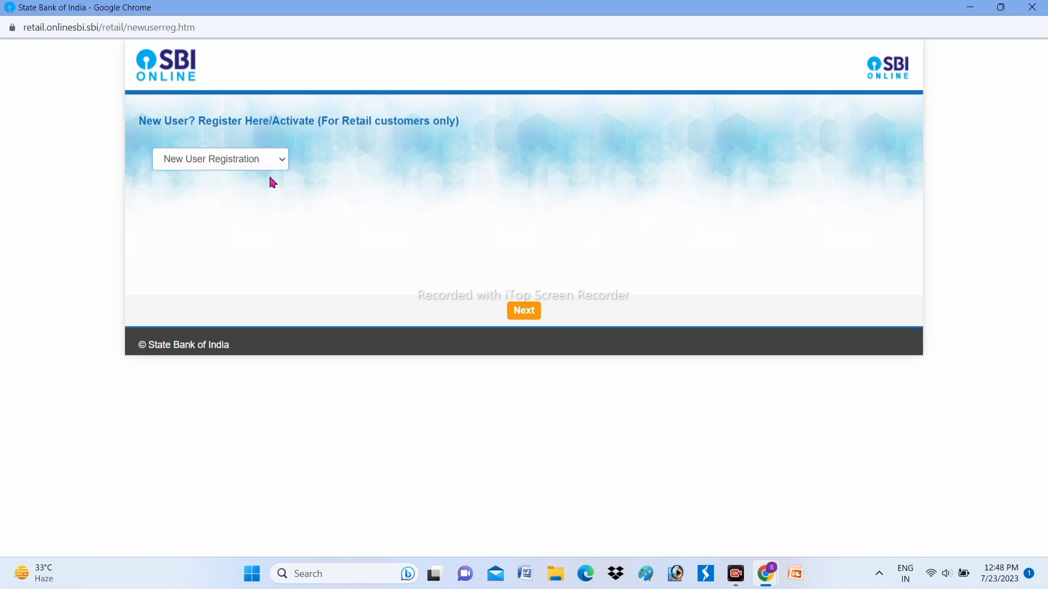
left_click(514, 313)
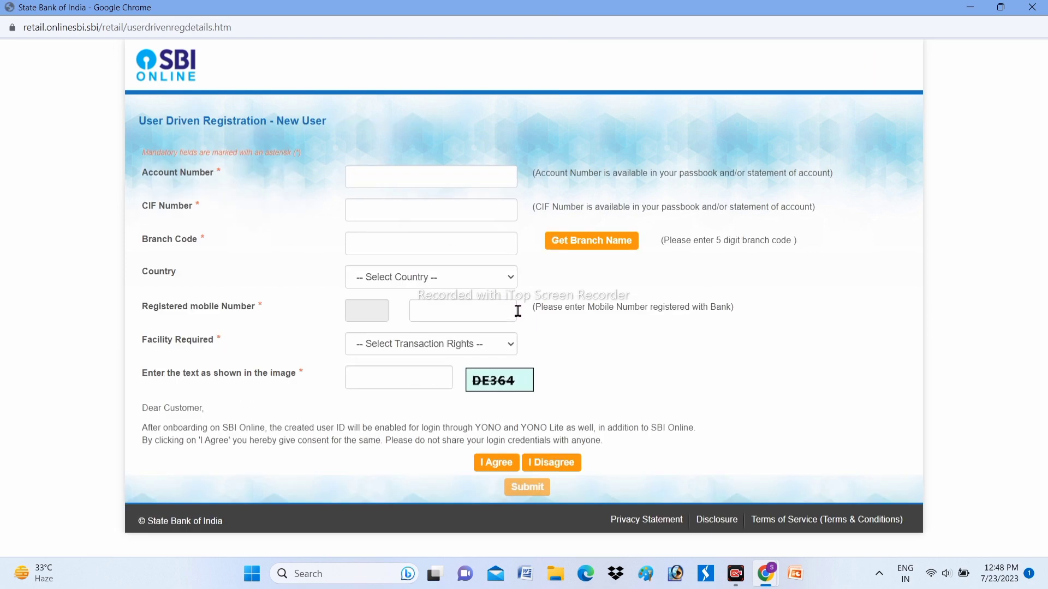
Review the Account Number, CIF Number and Branch Code fields of the new user registration form.
left_click_drag(137, 120, 360, 140)
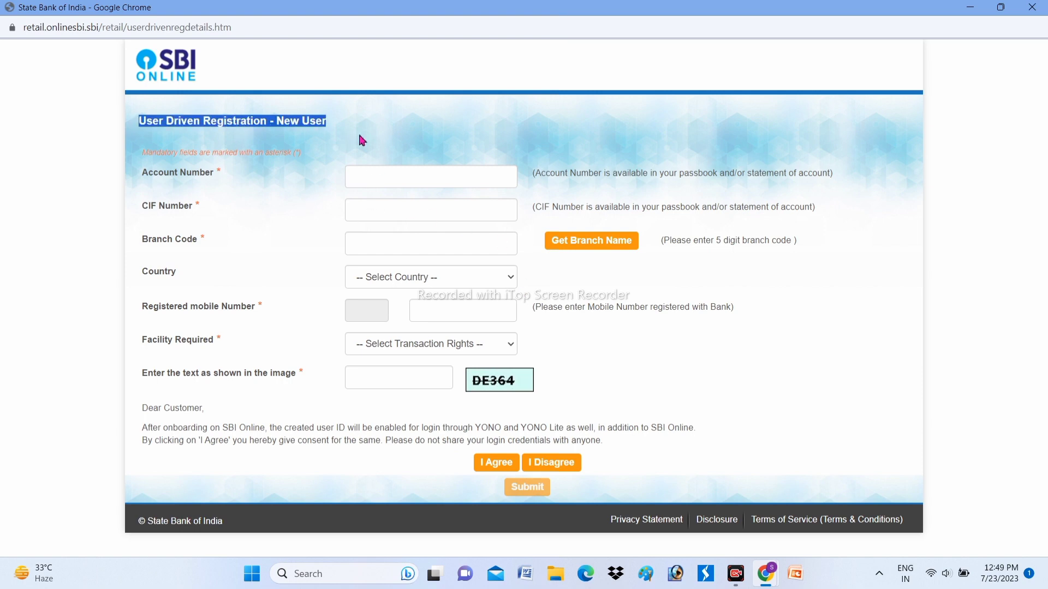
left_click(361, 141)
left_click(383, 170)
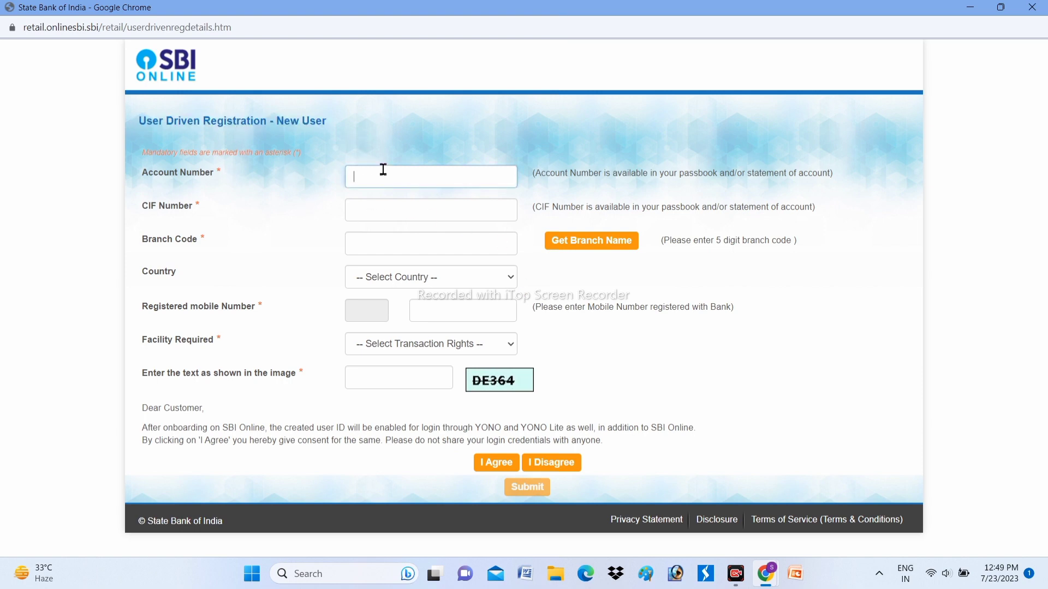
left_click(395, 215)
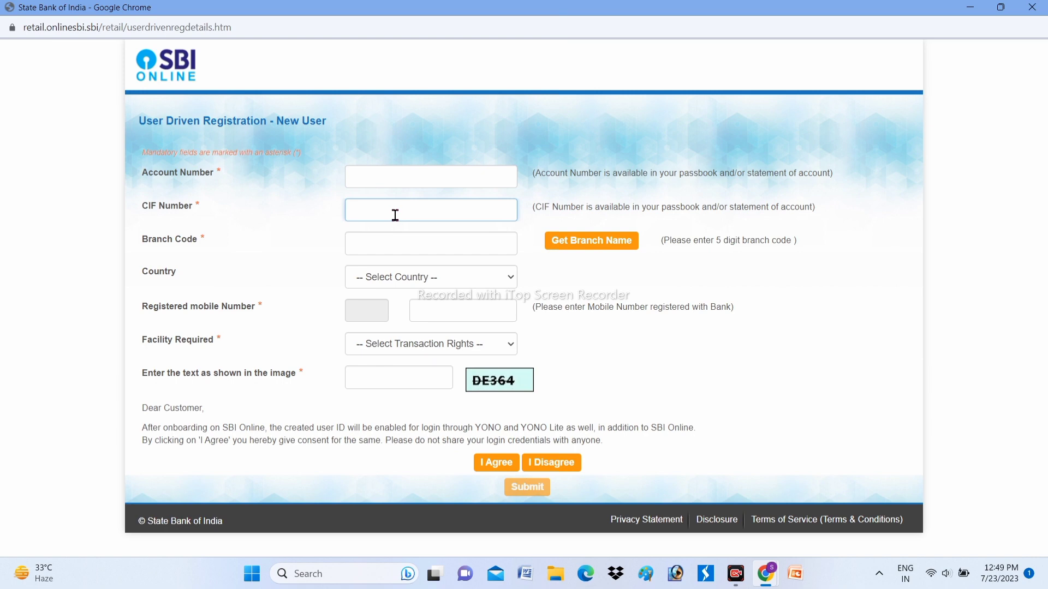
left_click(395, 241)
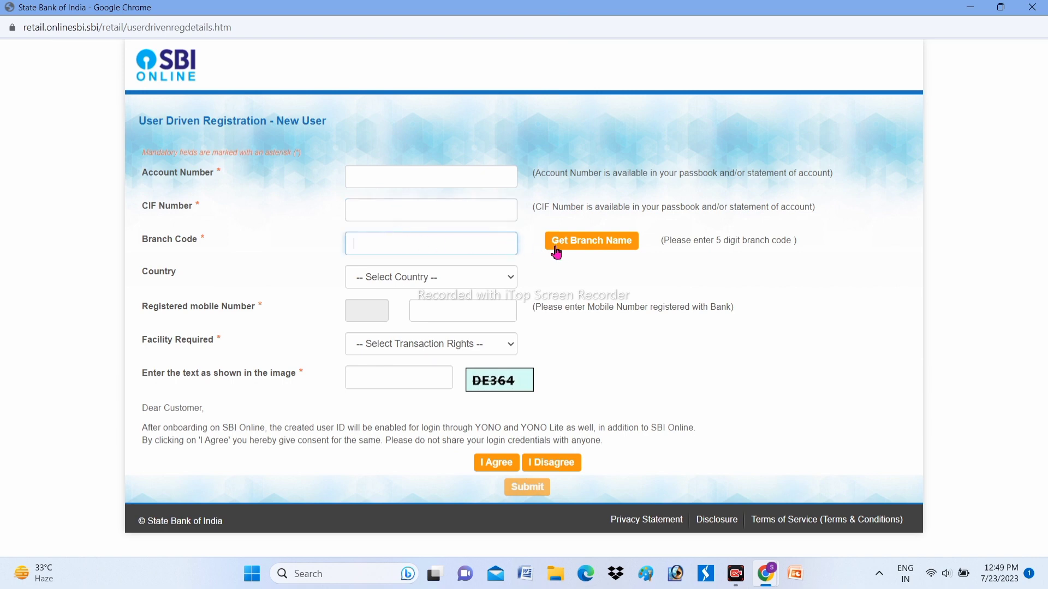
Set the country to India and the required facility to Full Transaction Rights in the registration form.
left_click(482, 275)
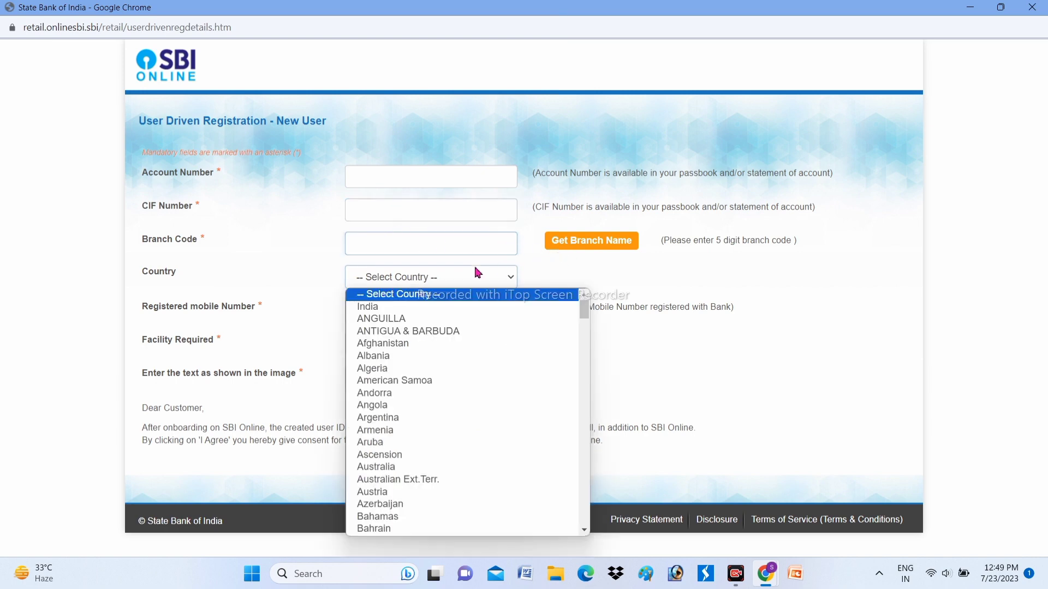
left_click(458, 306)
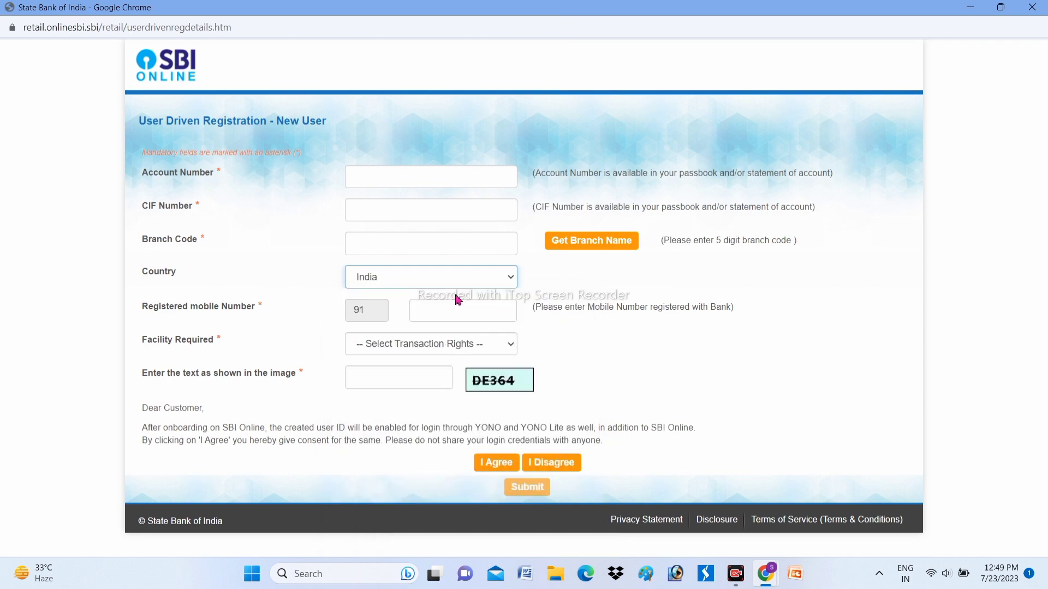
left_click(457, 310)
left_click(458, 342)
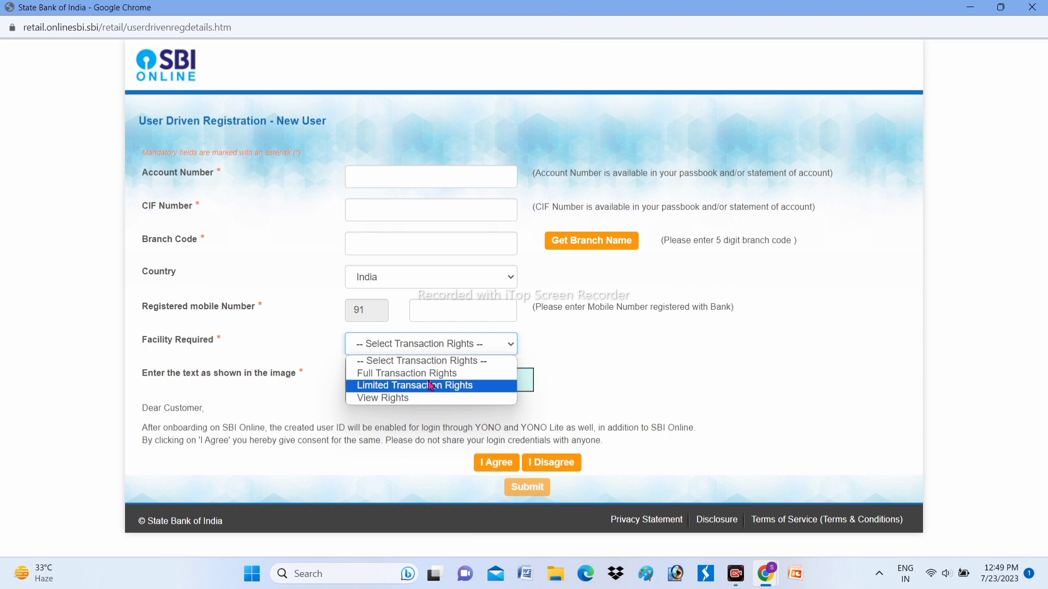
left_click(444, 373)
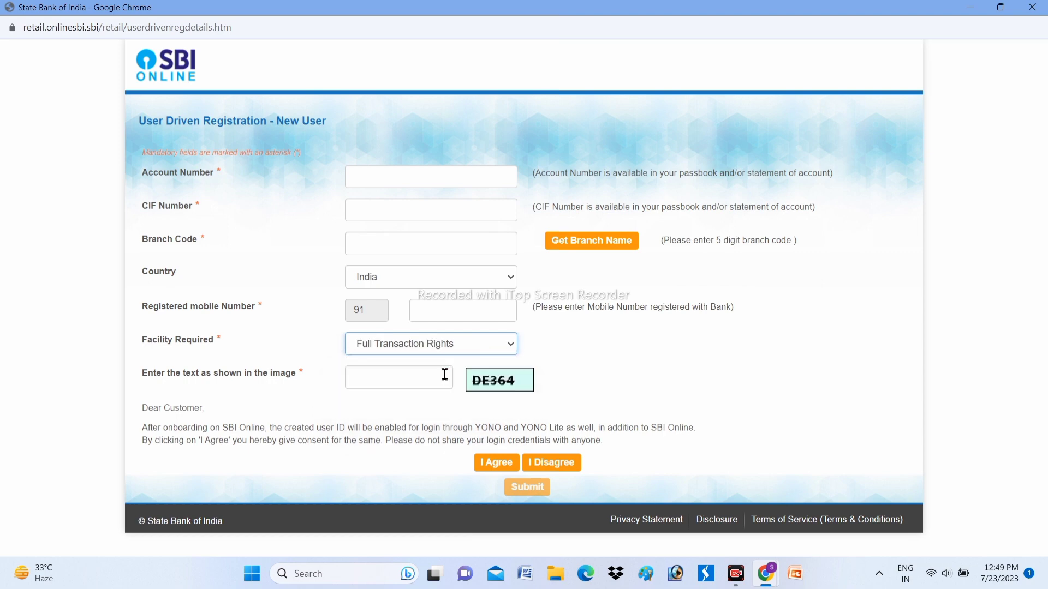
left_click(407, 381)
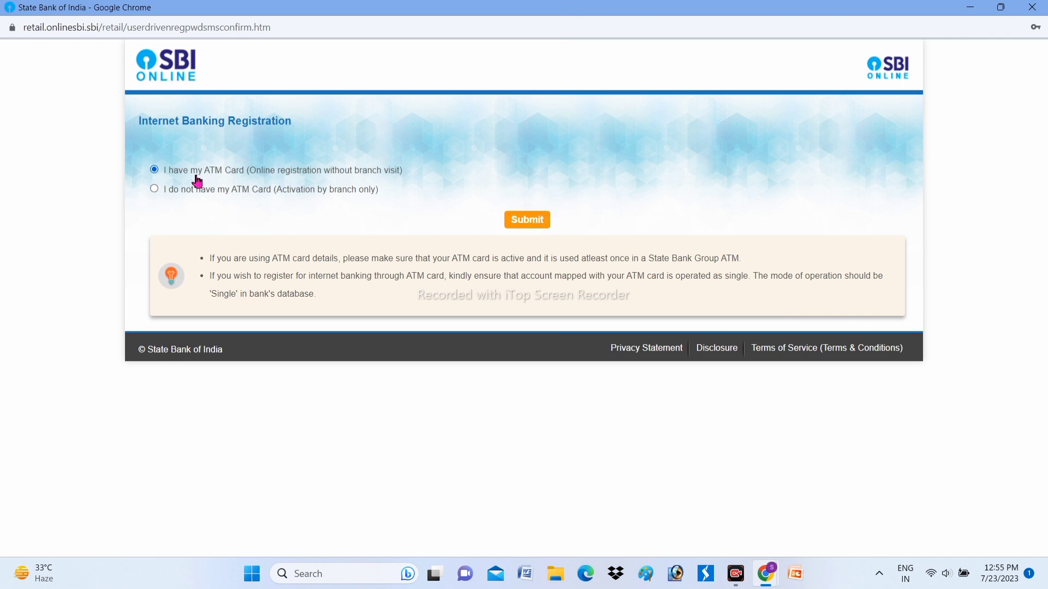
Submit the registration choice of having an ATM card and select the active card for validation.
left_click(525, 223)
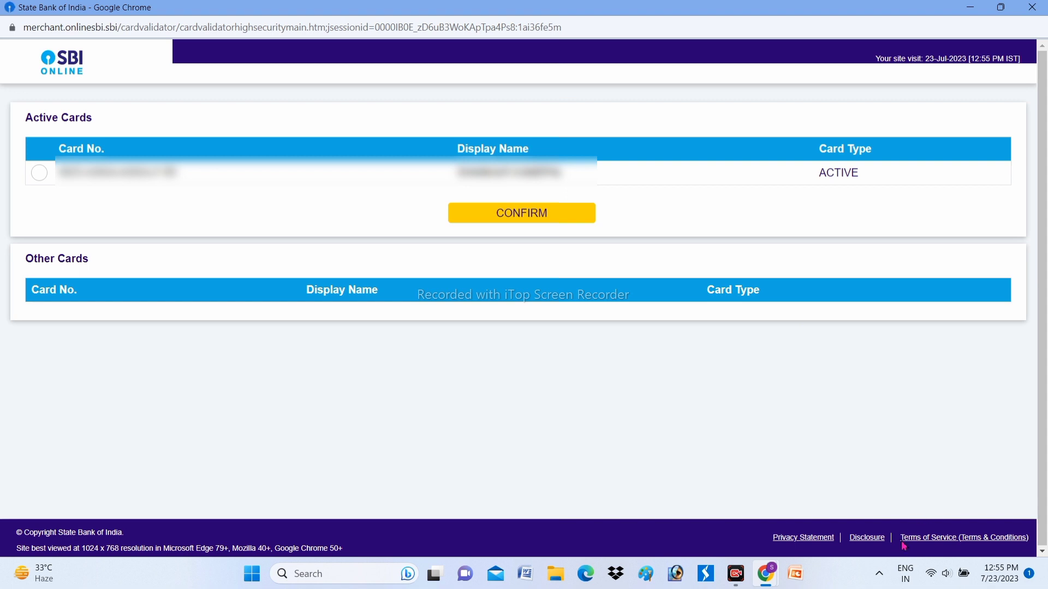
left_click(40, 176)
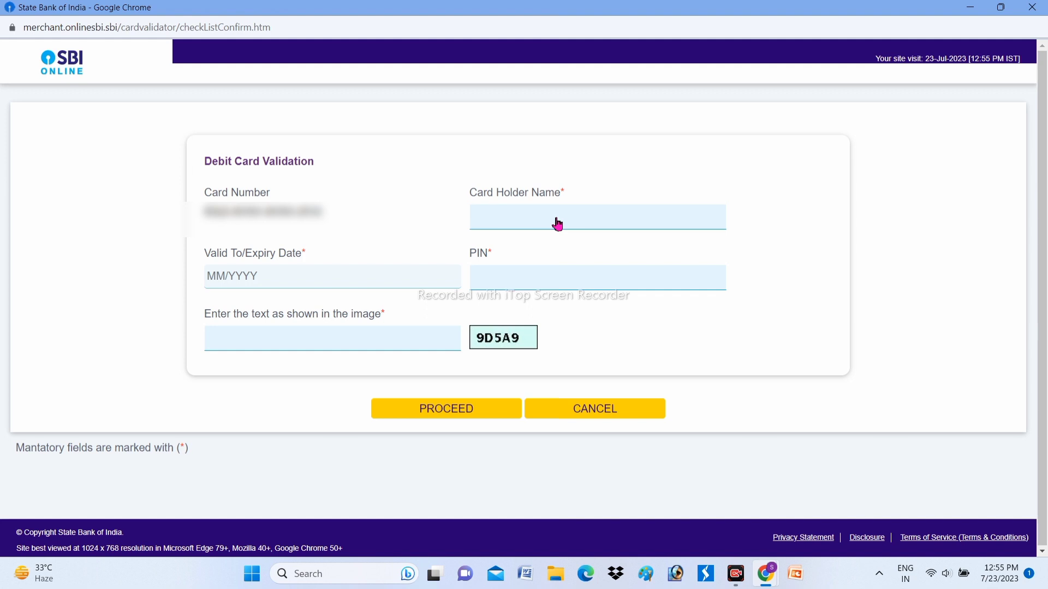
Review the card holder name, expiry date, PIN and image text fields of the debit card validation form.
left_click(598, 224)
left_click(582, 223)
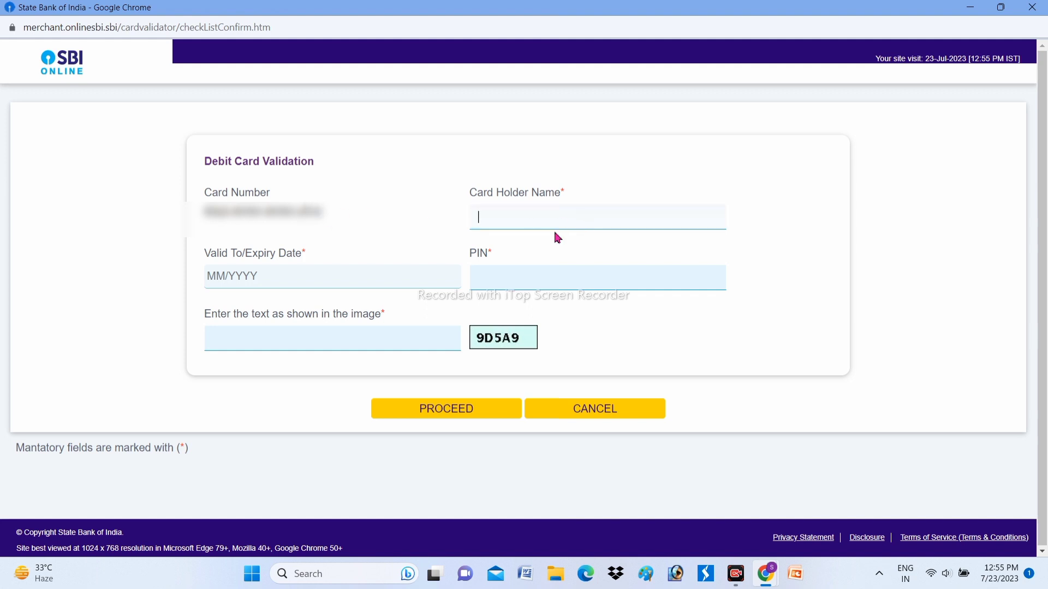
left_click(278, 274)
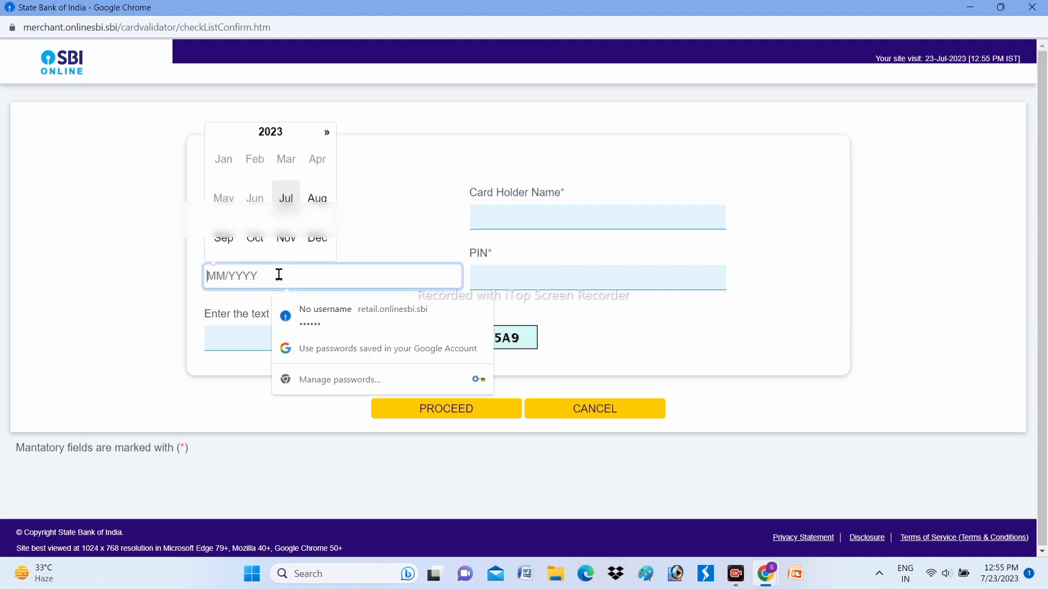
left_click(557, 271)
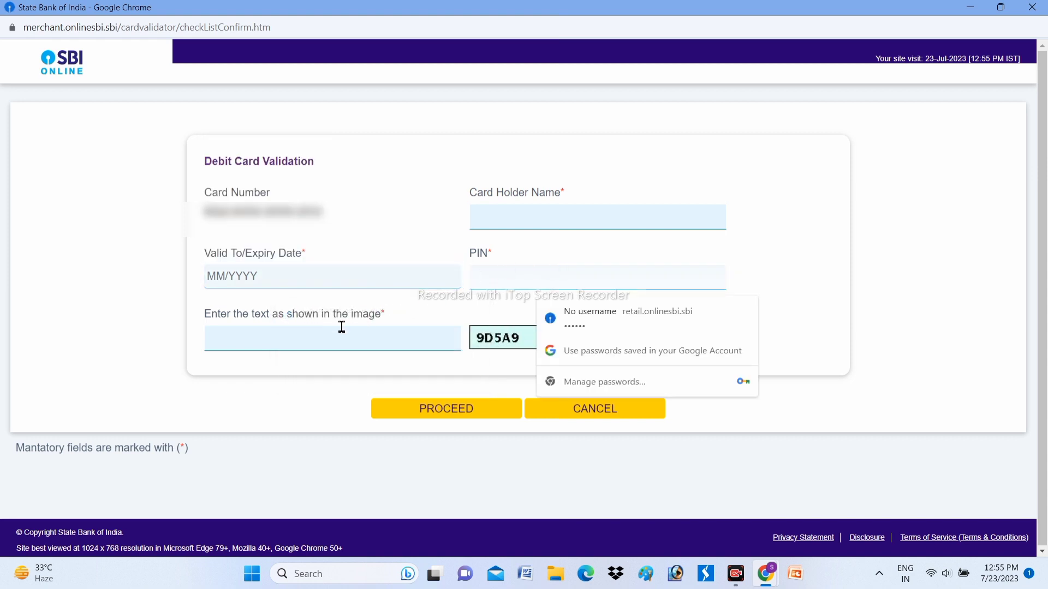
left_click(386, 338)
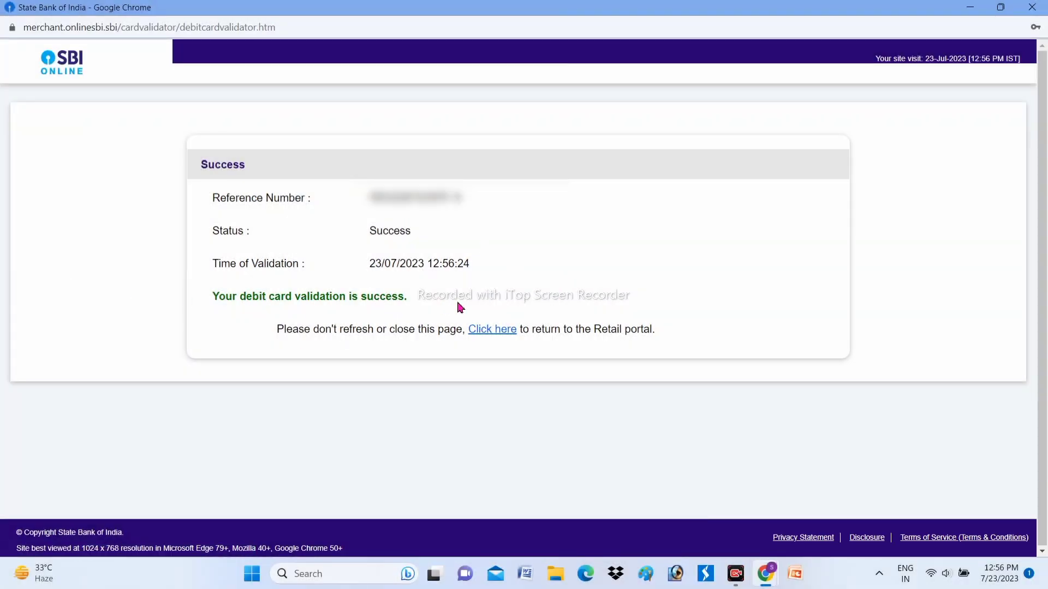
Return to the Retail portal and accept the Terms and Conditions on the permanent login username and password form.
left_click(472, 329)
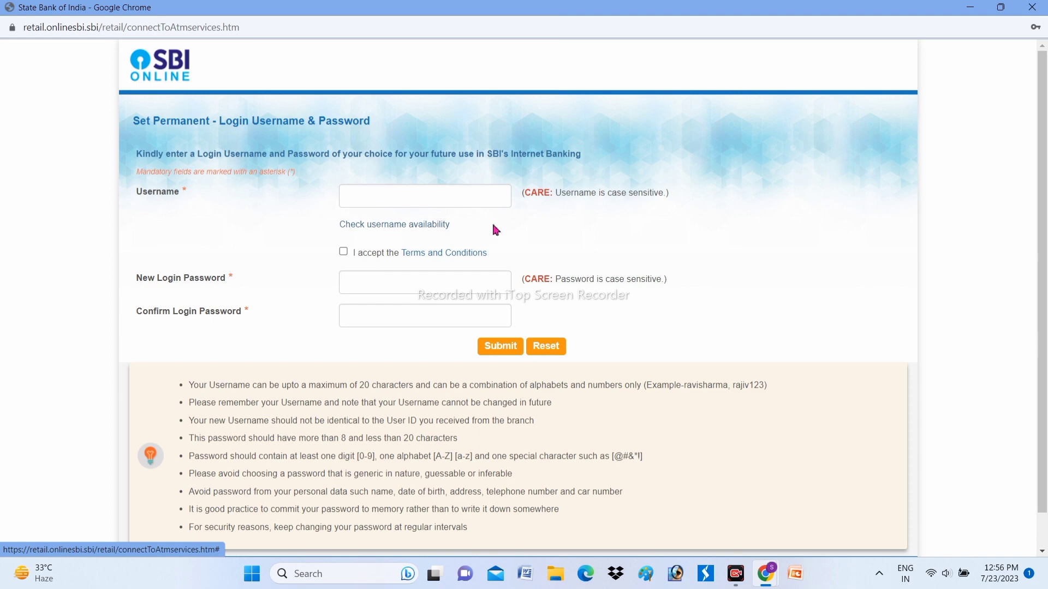
left_click(415, 195)
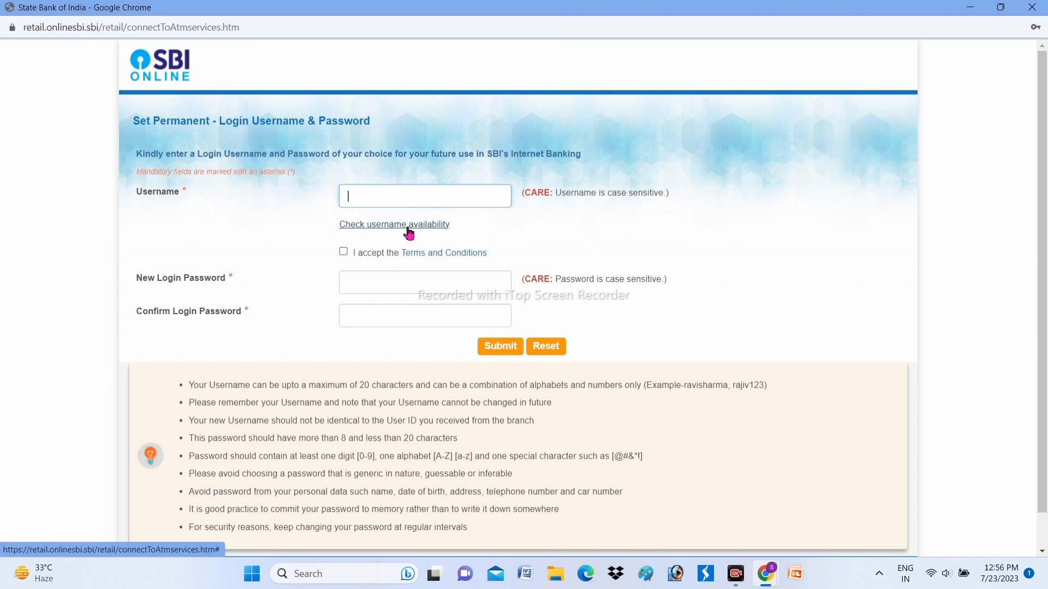
left_click(344, 253)
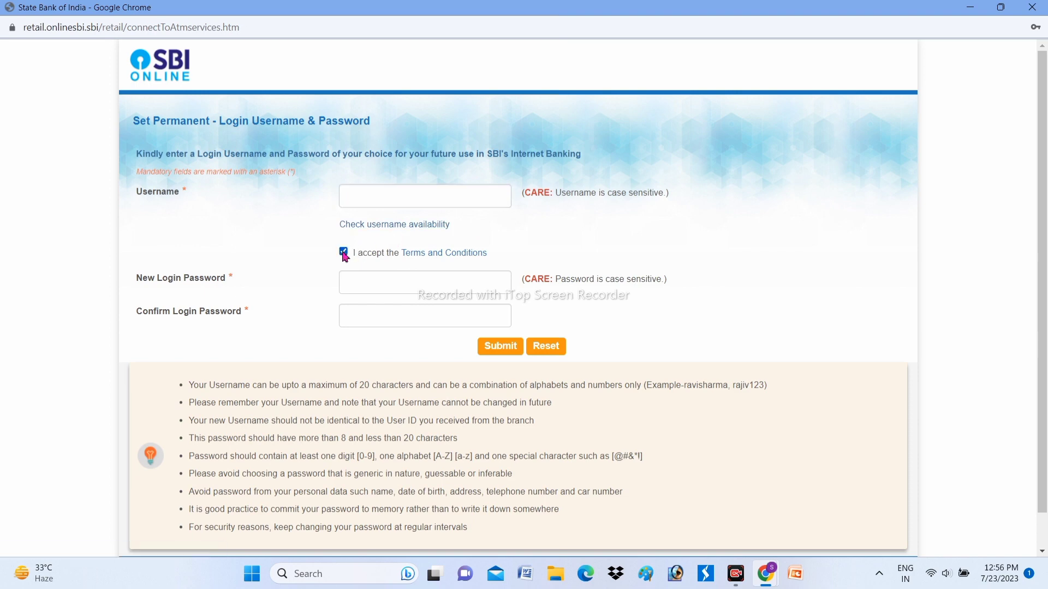
left_click(472, 286)
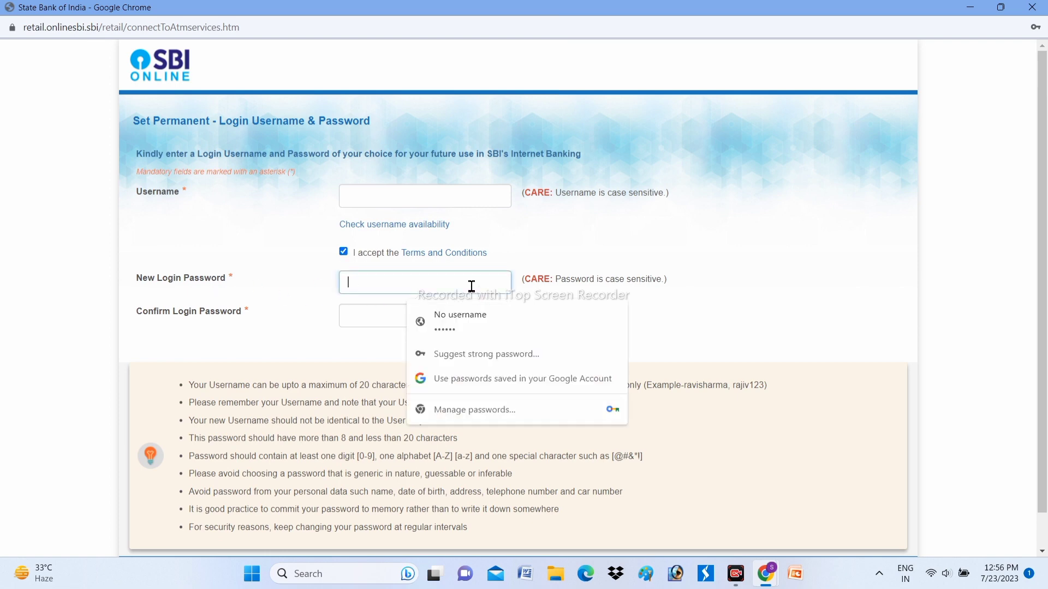
left_click(351, 311)
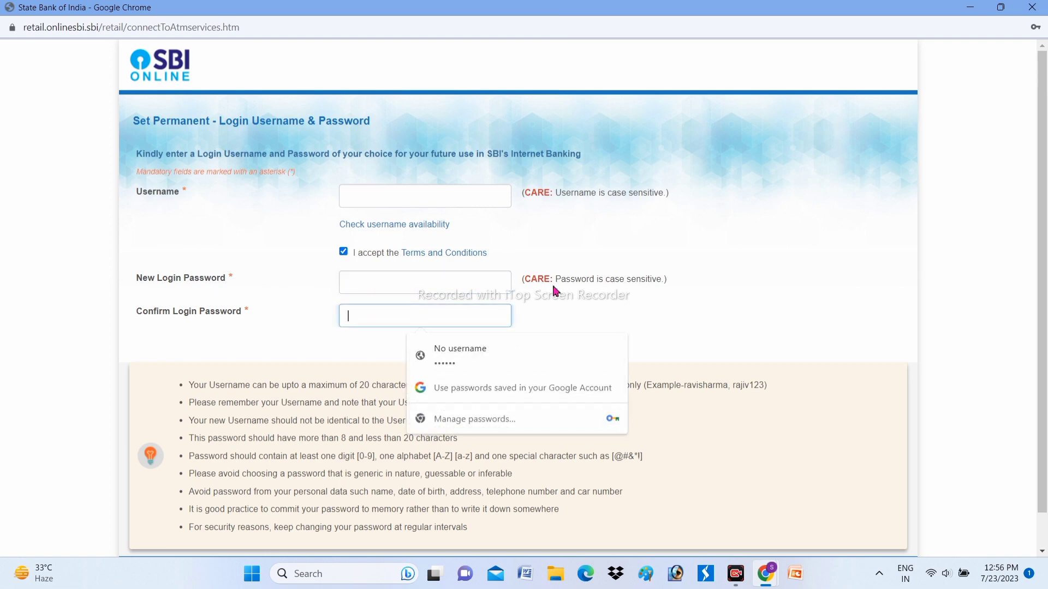
left_click(640, 318)
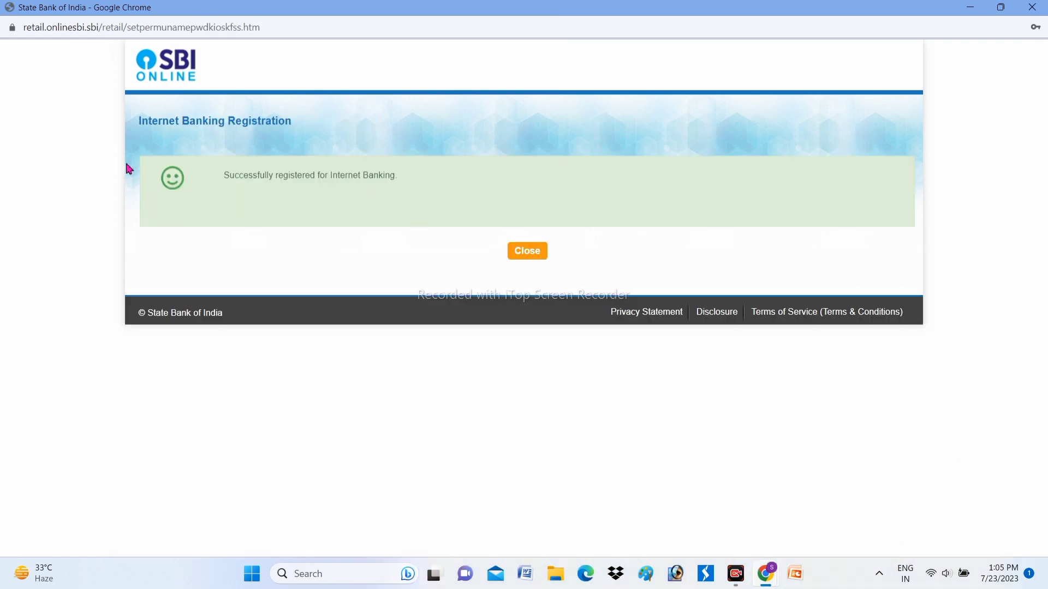
Close the Internet Banking Registration page and continue to the Personal Banking login.
left_click_drag(204, 174, 430, 185)
left_click(538, 251)
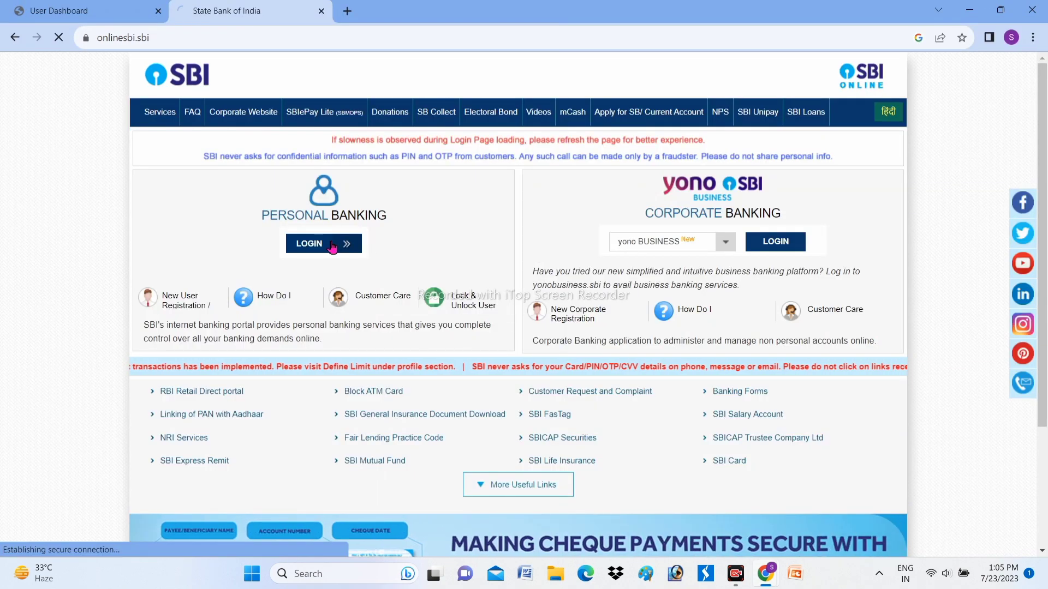
left_click(324, 244)
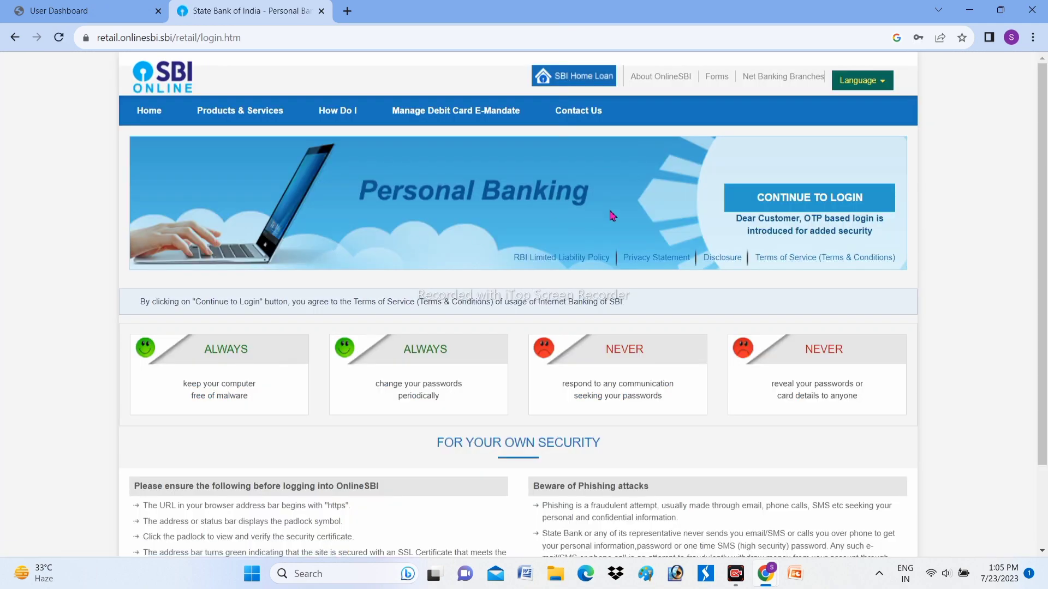
left_click(796, 208)
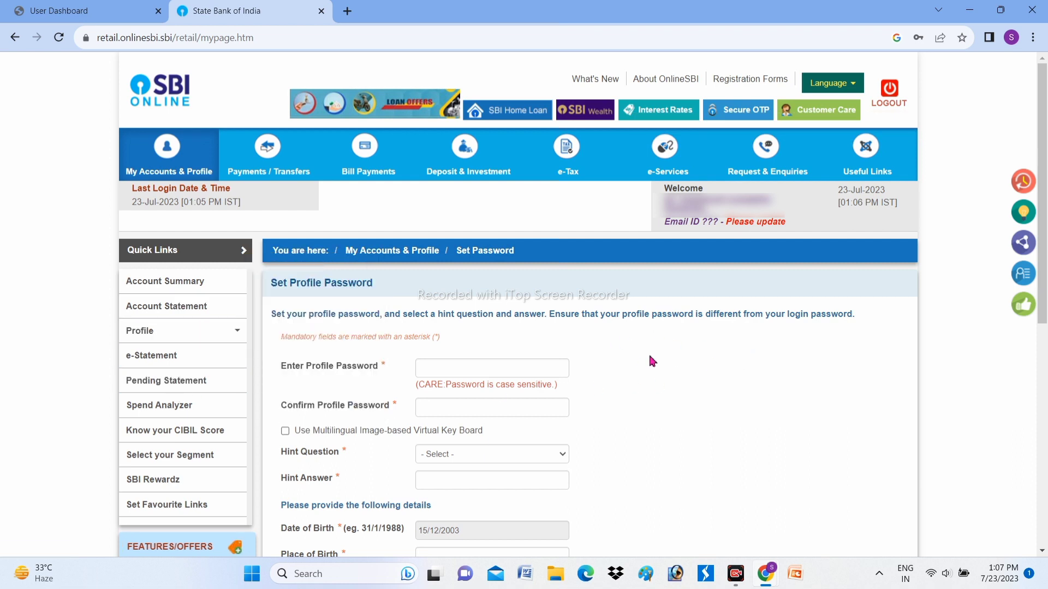
Review the profile password, hint question, hint answer, and date and place of birth fields of the Set Profile Password form.
left_click_drag(278, 288, 271, 288)
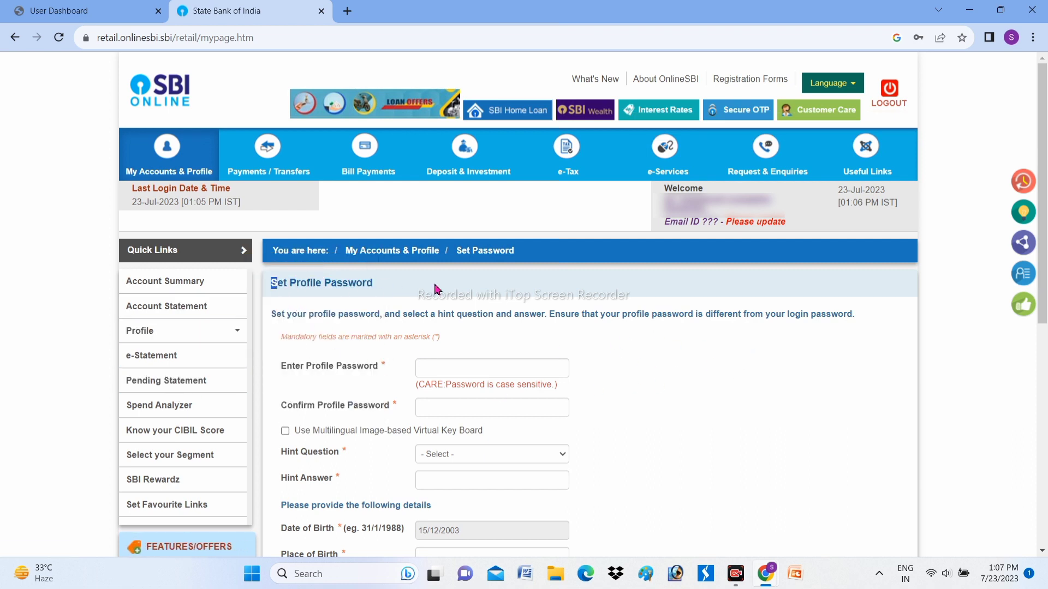
left_click_drag(278, 369, 424, 371)
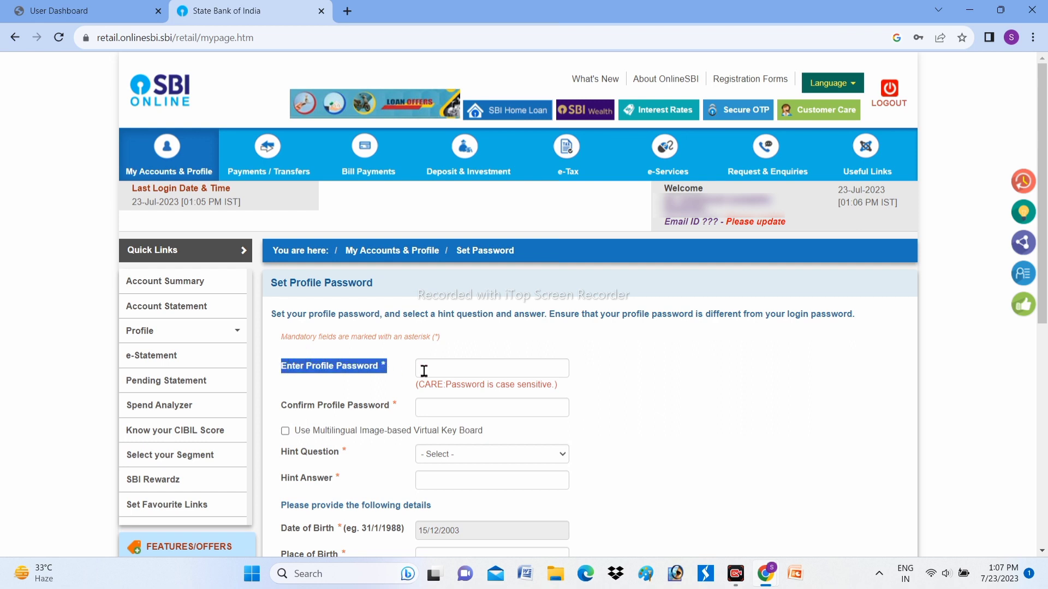
left_click(680, 378)
left_click(523, 371)
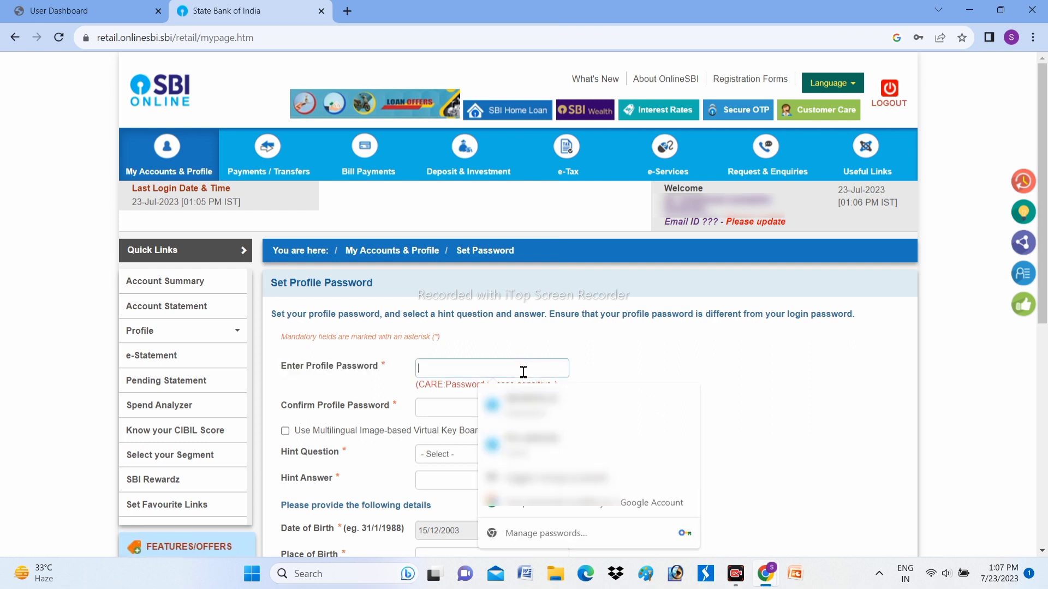
left_click(603, 385)
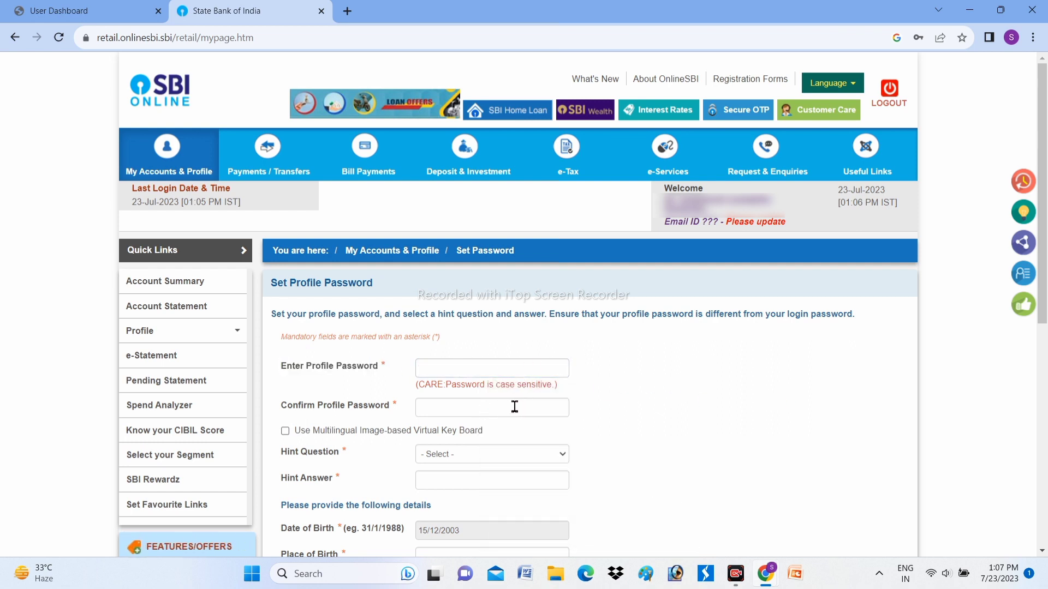
left_click(490, 452)
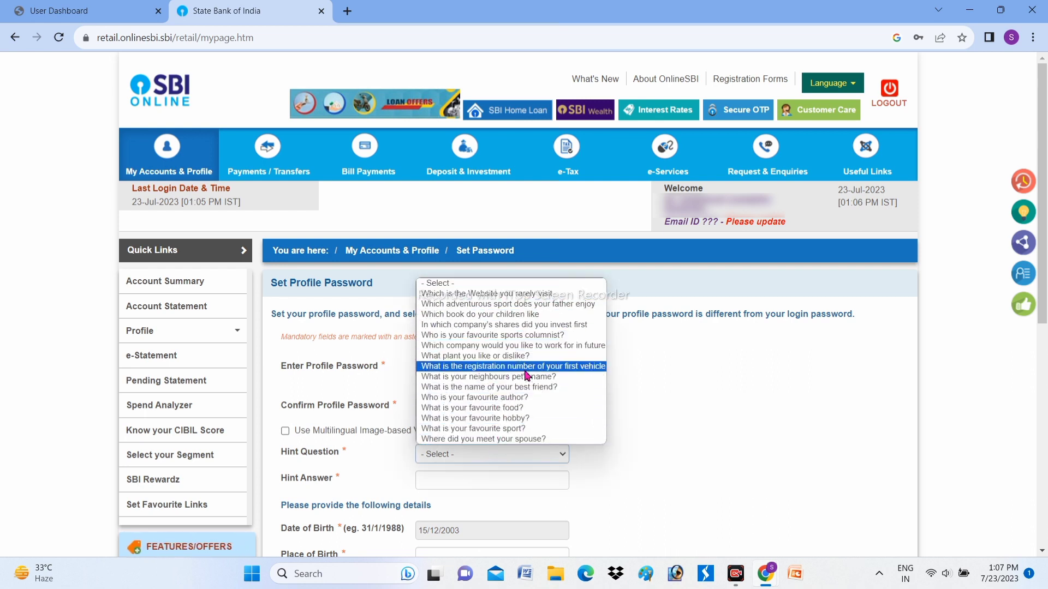
left_click(674, 450)
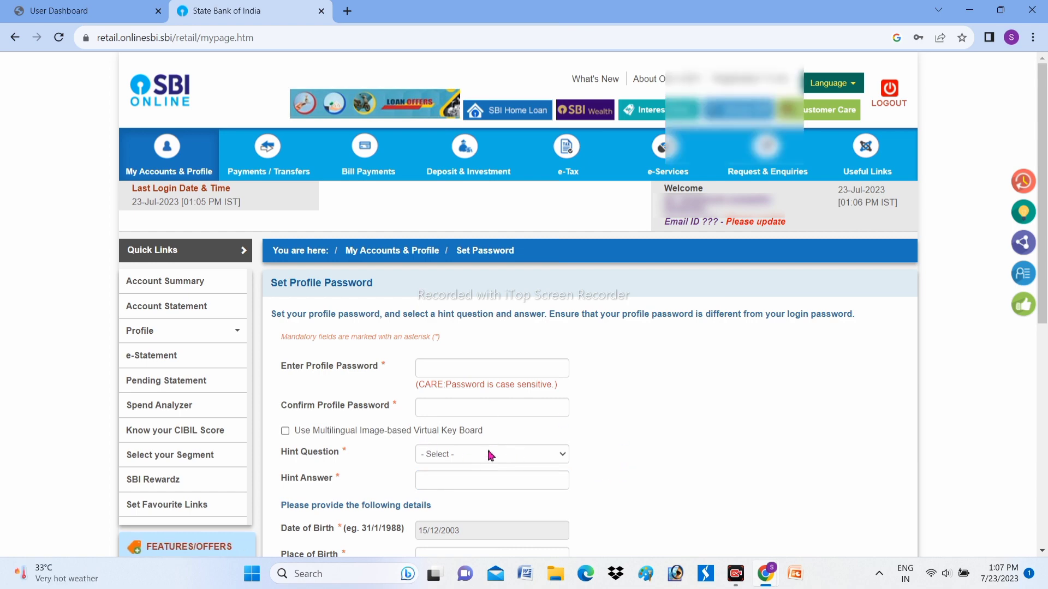
scroll(1041, 218, "down", 3)
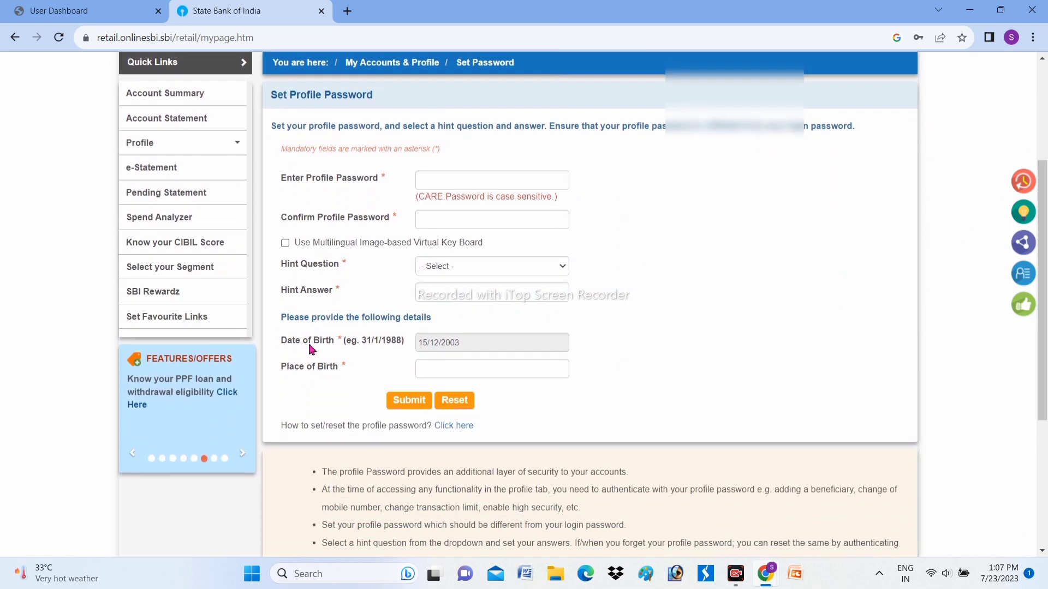
left_click(482, 368)
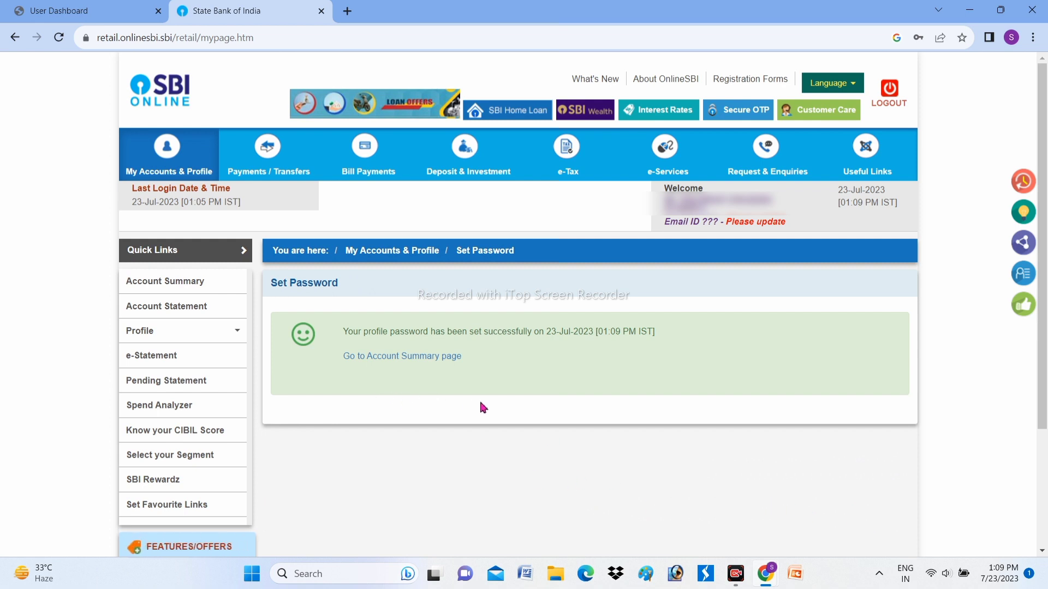
Open the email ID update, verify with the profile password, dismiss the offer to save it and start the Email ID entry.
left_click(754, 224)
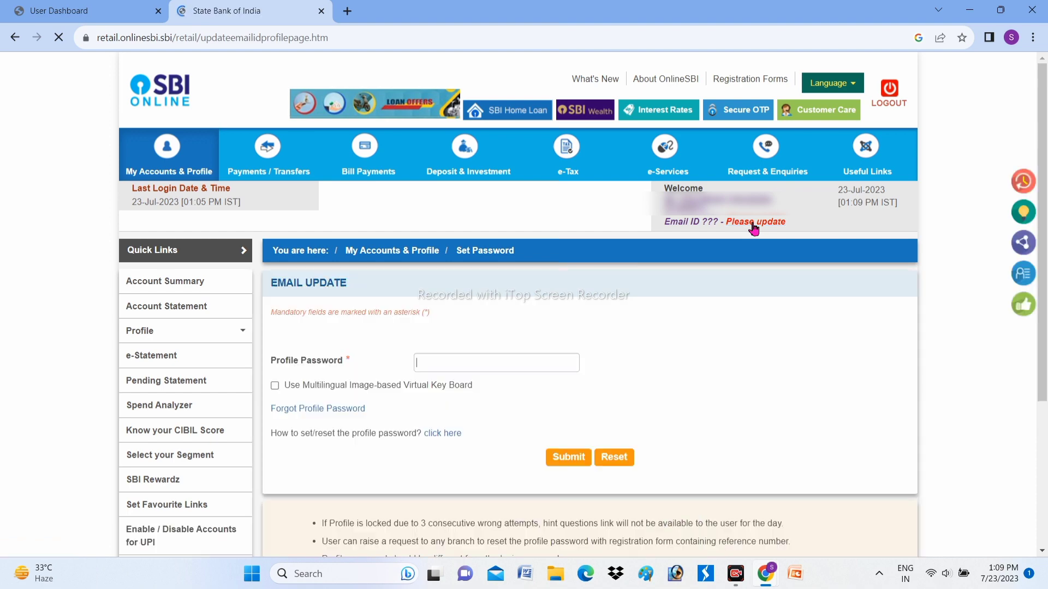
left_click(508, 358)
left_click(564, 360)
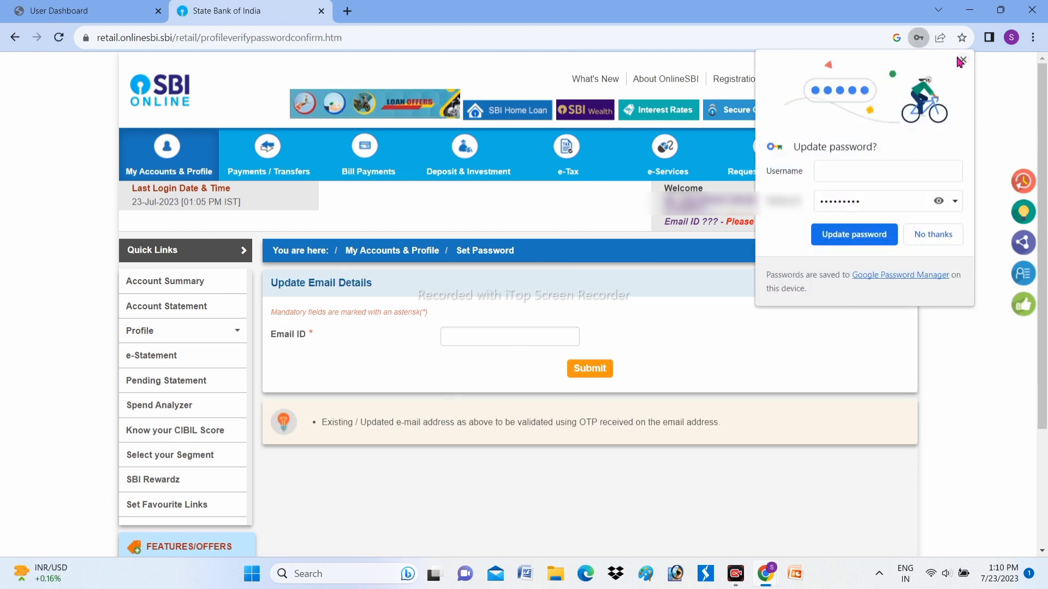
left_click(960, 61)
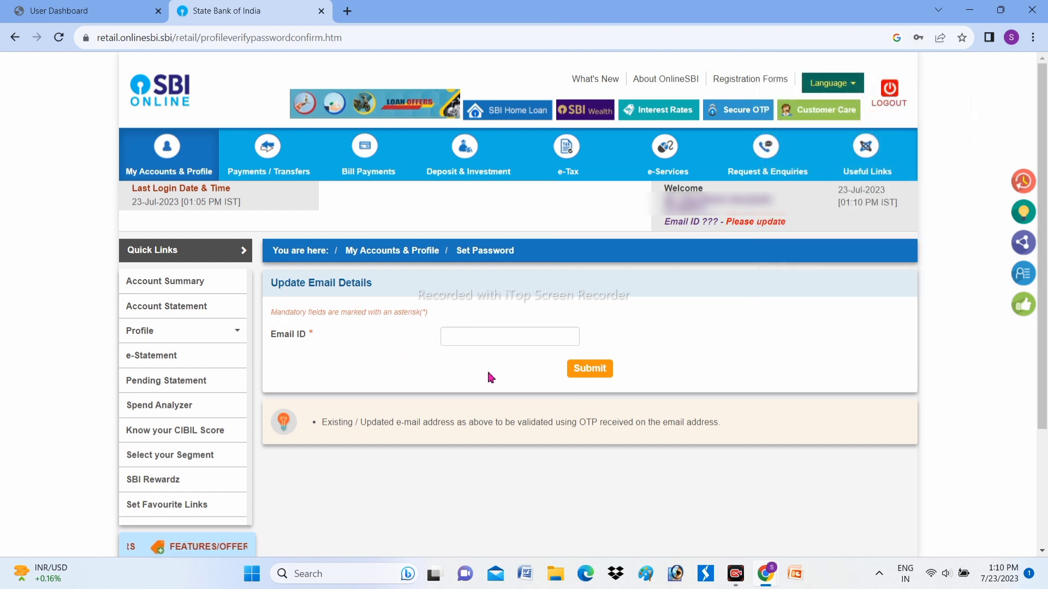
left_click(505, 336)
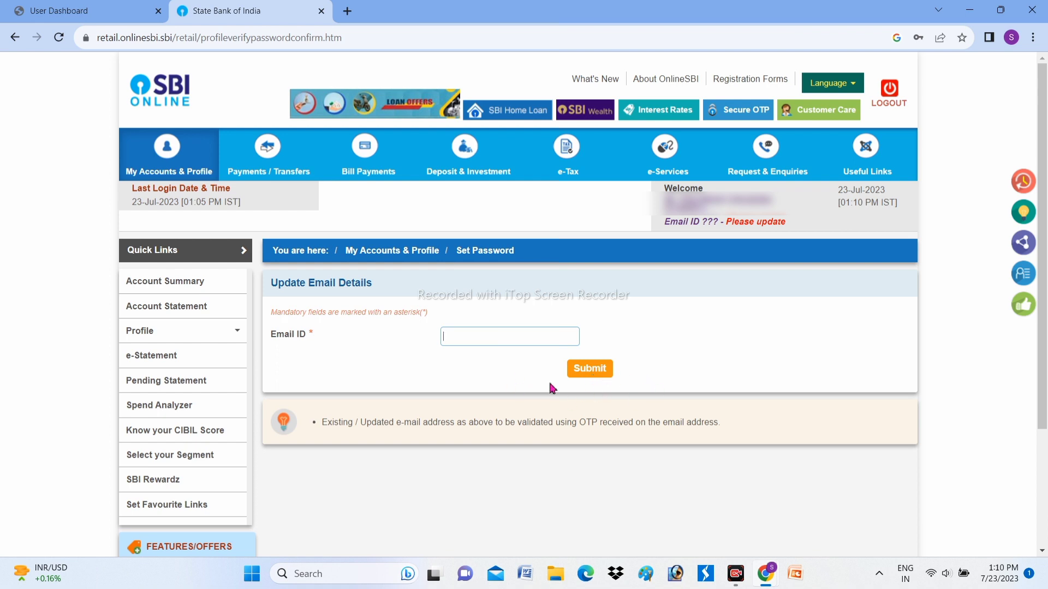
Return to the Email Update verification, submit the profile password again and reopen the Email ID entry.
key("alt+Left")
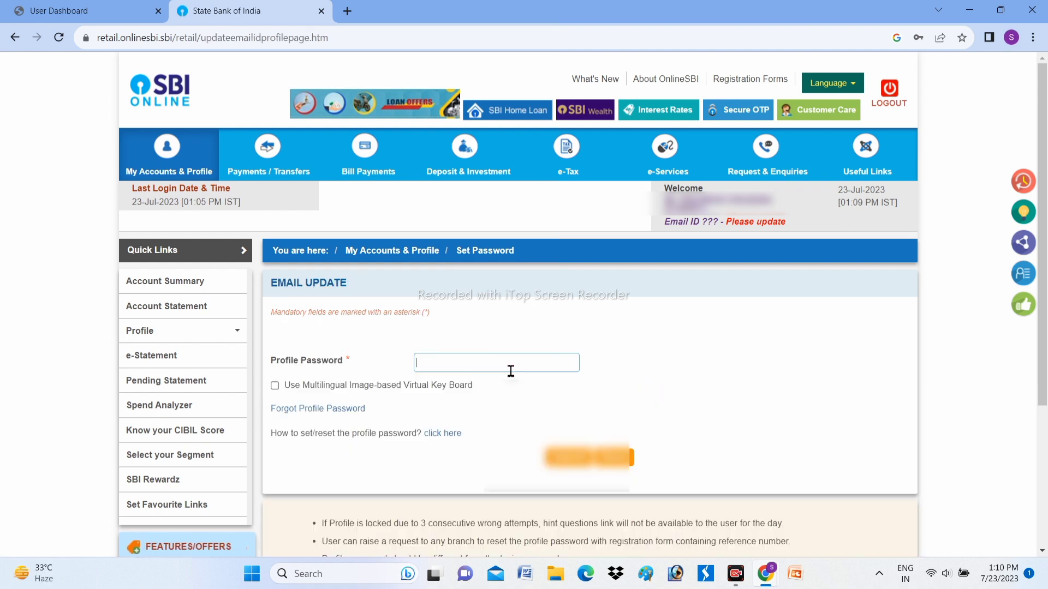
left_click(510, 370)
left_click(540, 362)
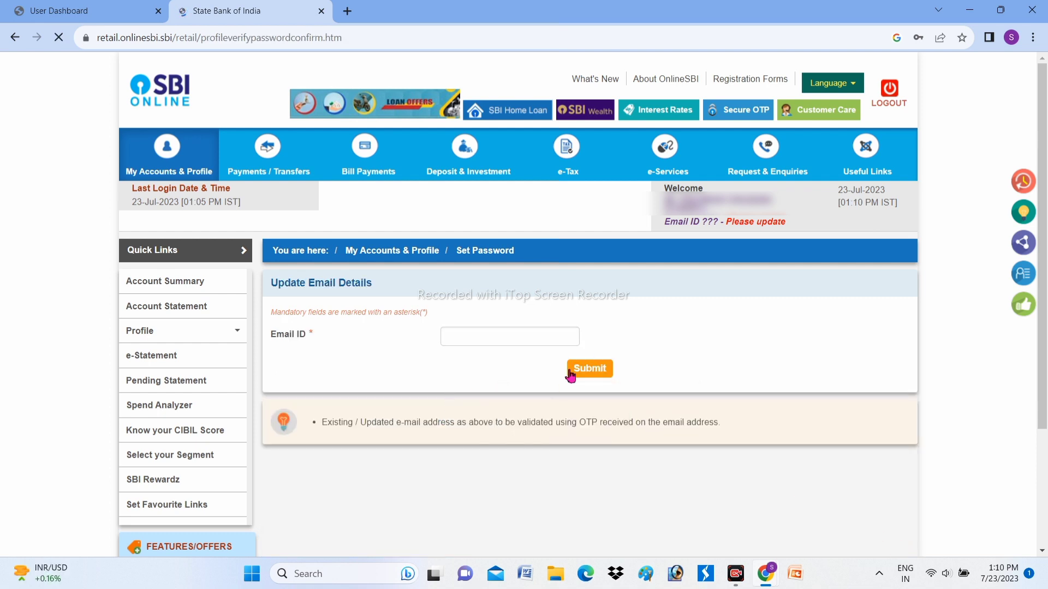
left_click(962, 60)
left_click(507, 337)
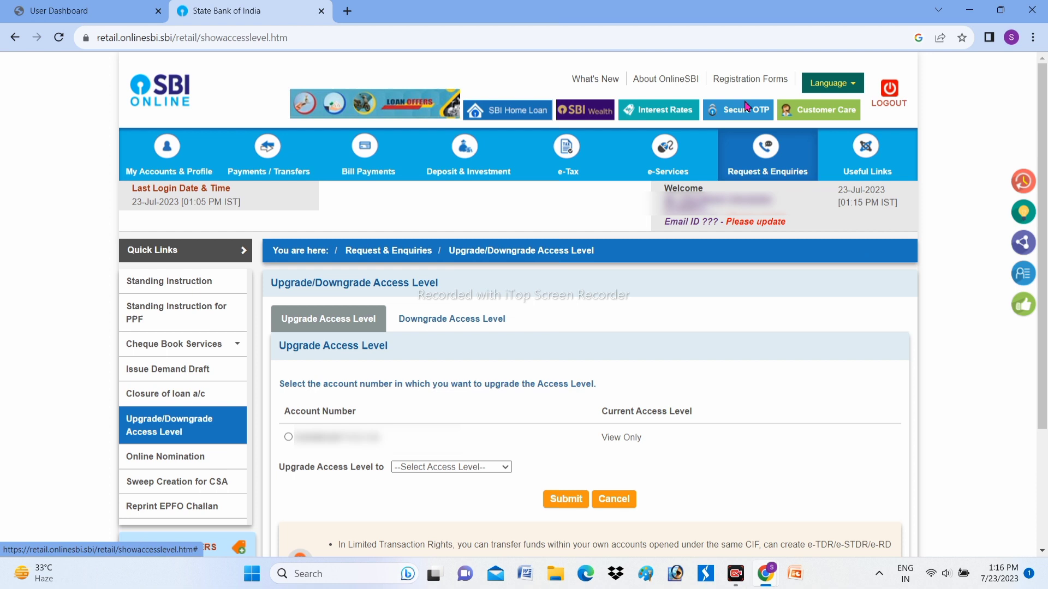
Open the Upgrade/Downgrade Access Level page from the full list of Request & Enquiries services.
mouse_move(768, 164)
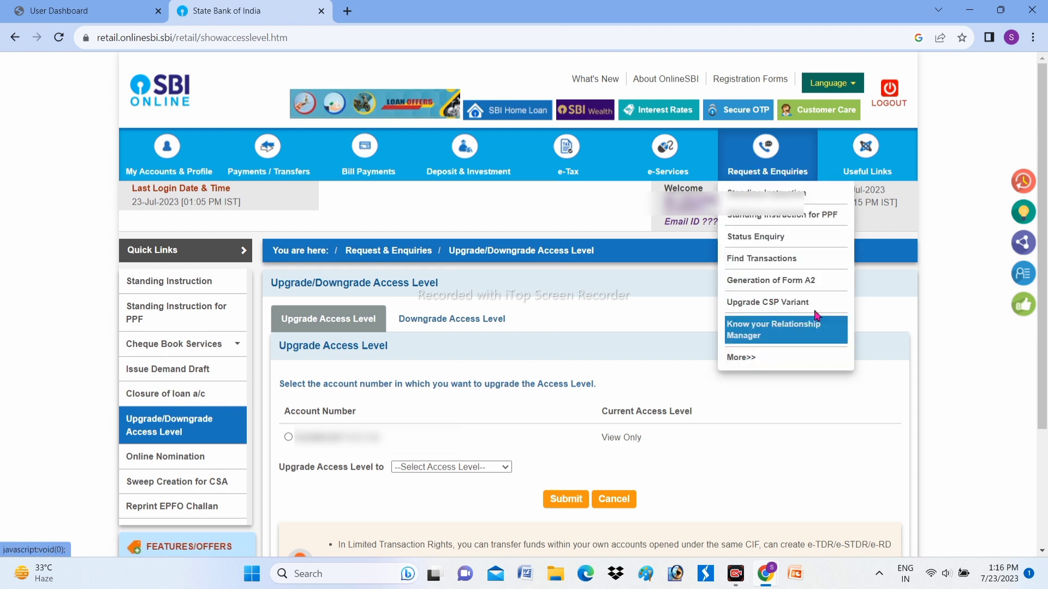
left_click(783, 358)
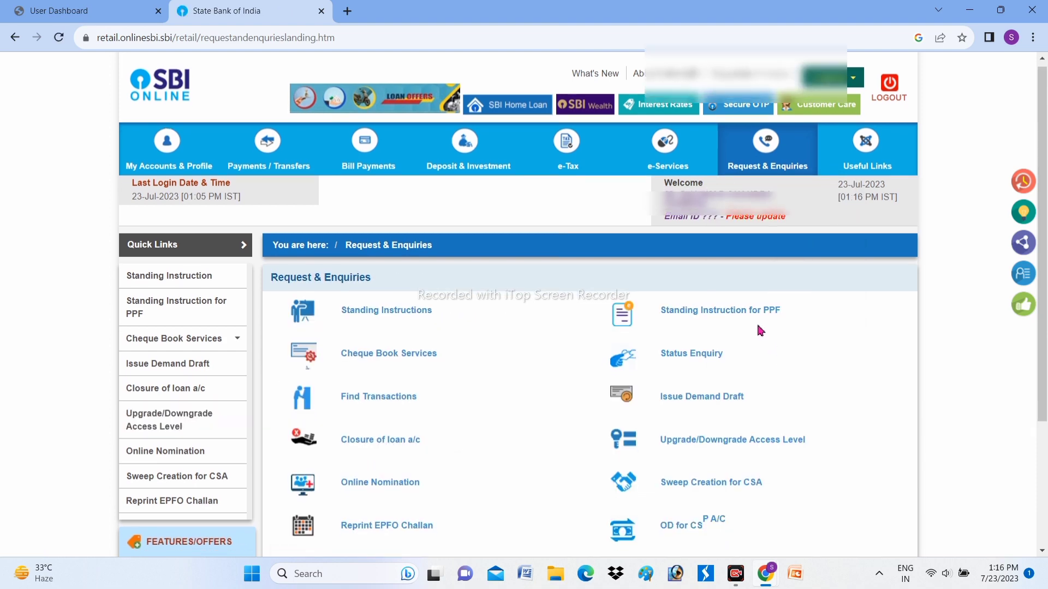
scroll(758, 327, "down", 2)
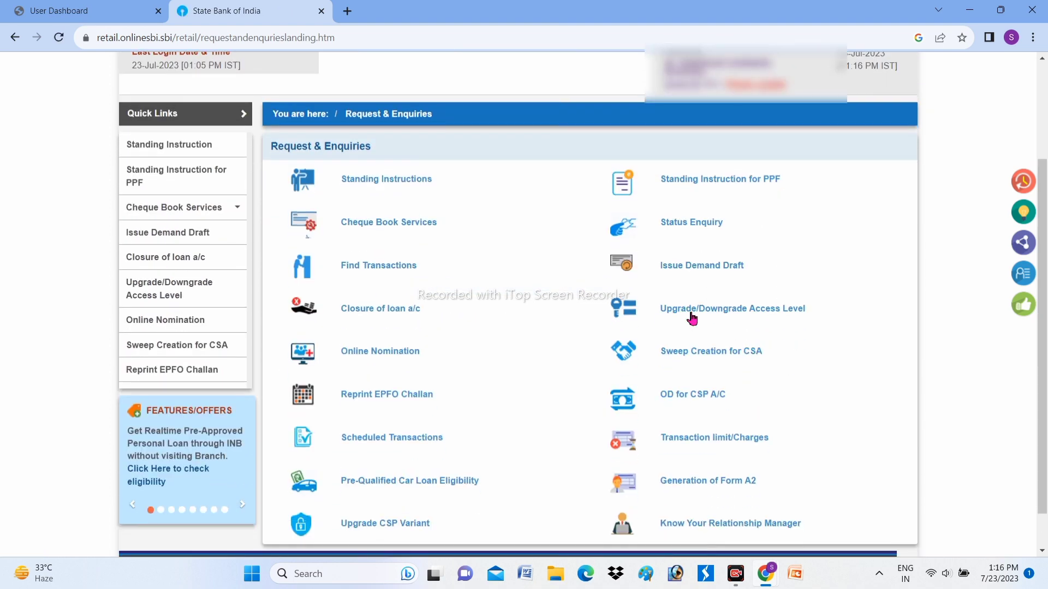
left_click(733, 311)
Select the account, choose Full Transaction Rights as its upgraded access level and submit the request.
scroll(658, 335, "down", 2)
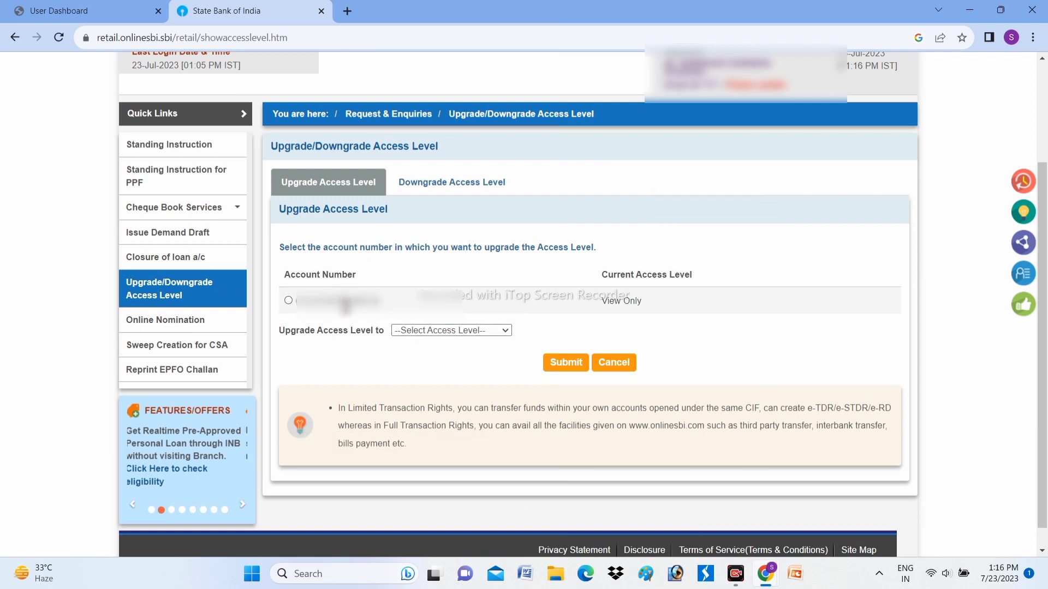
left_click(288, 302)
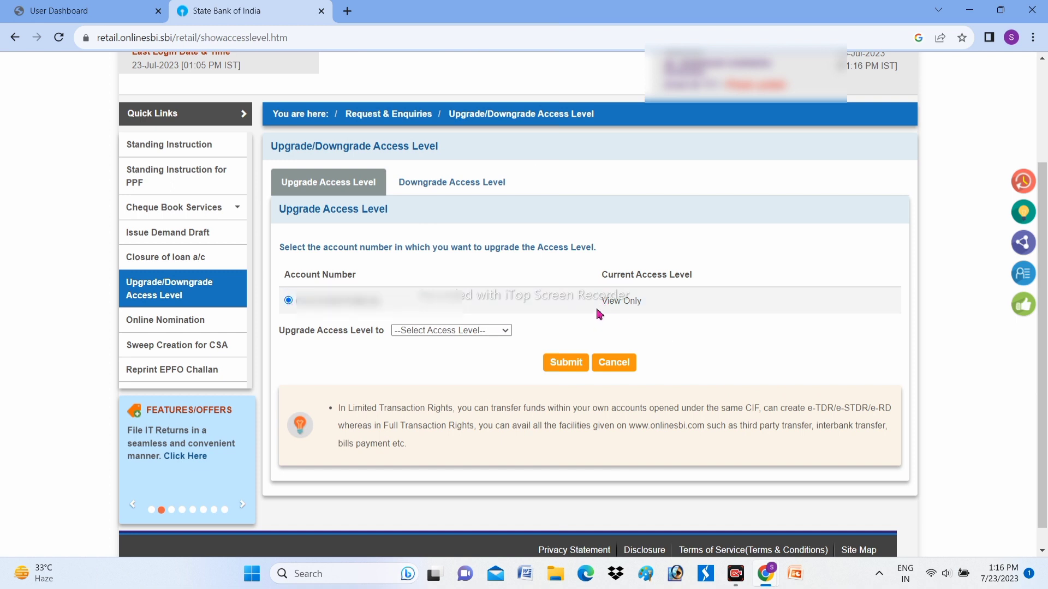
triple_click(613, 304)
left_click(712, 320)
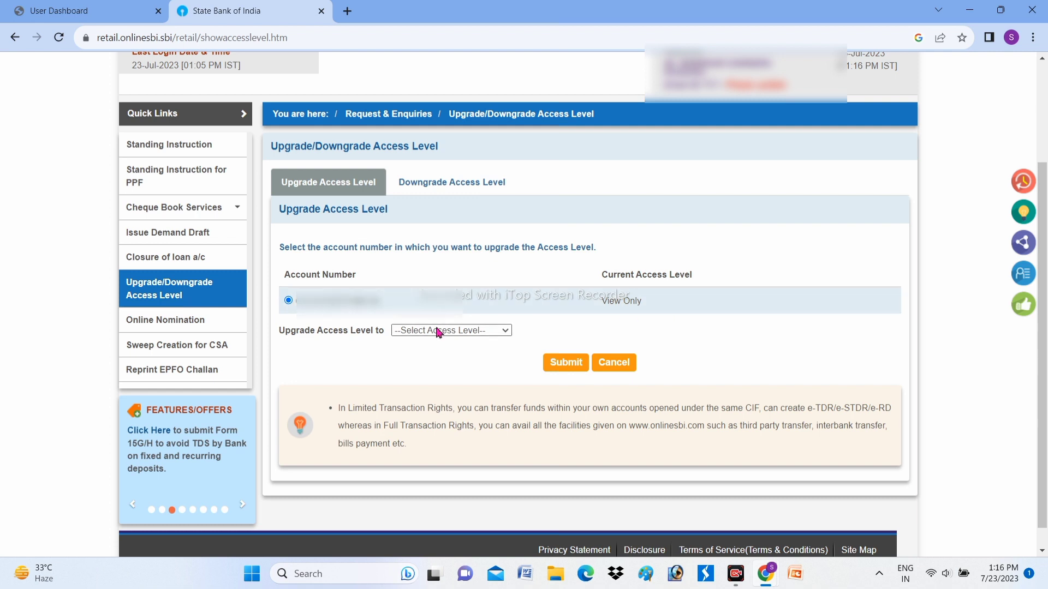
left_click(459, 333)
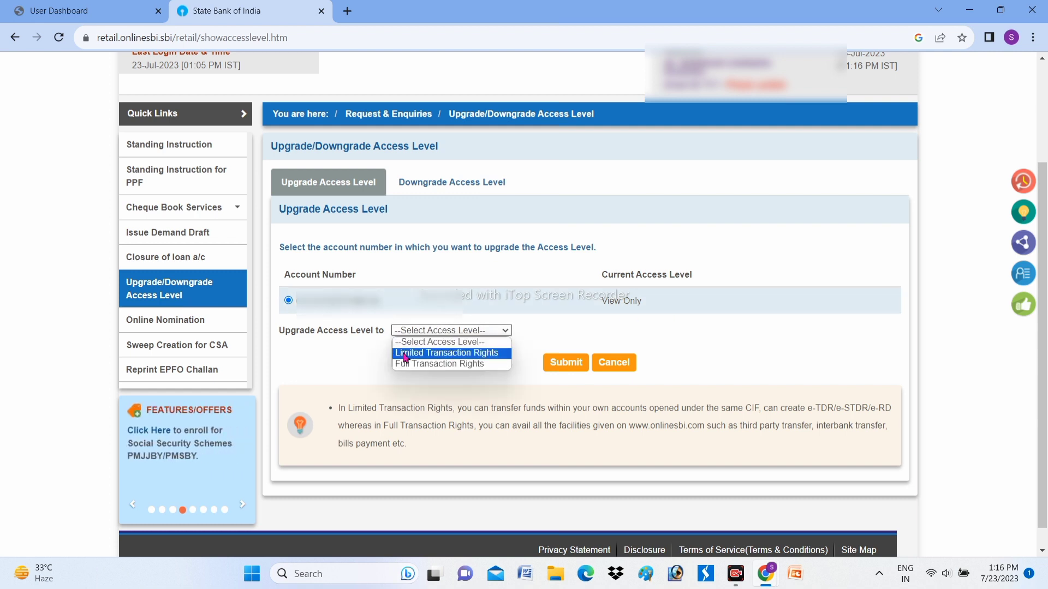
left_click(455, 364)
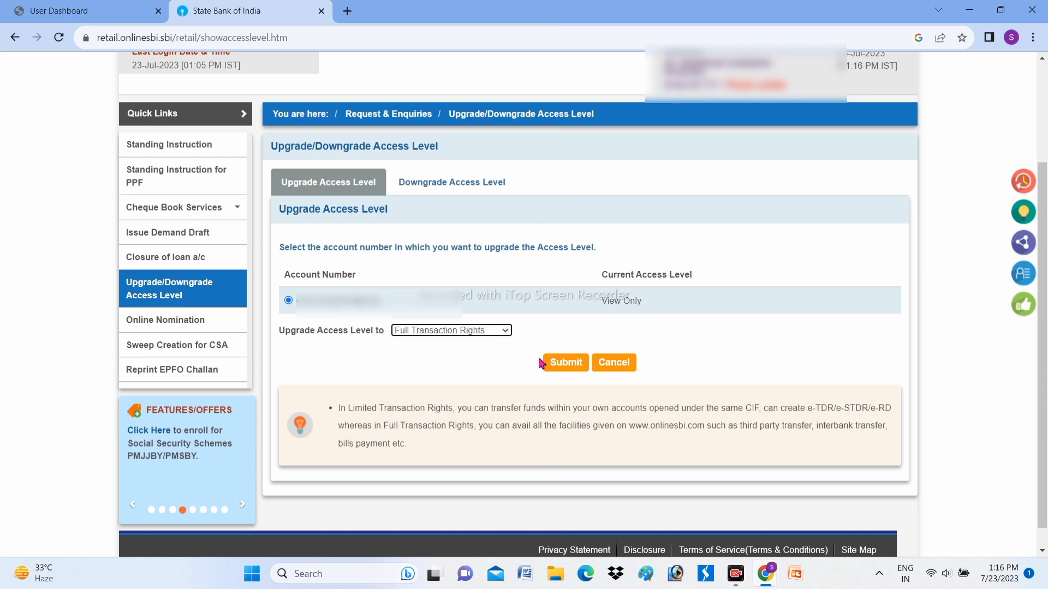
left_click(568, 362)
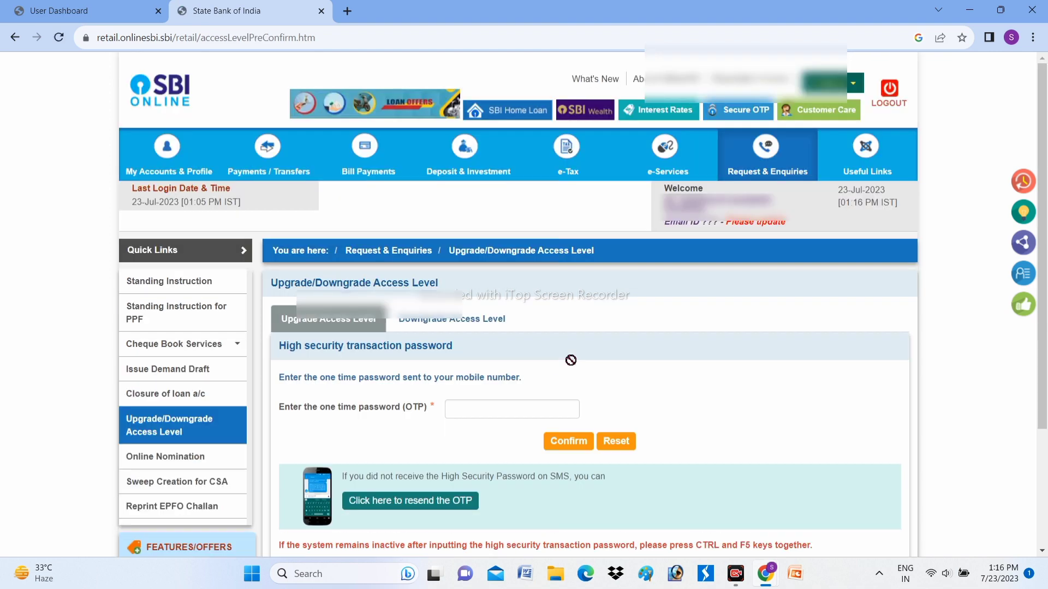
Enter the one time password, confirm the access level upgrade and dismiss the browser's offer to update the saved password.
key("ctrl+v")
scroll(562, 370, "down", 1)
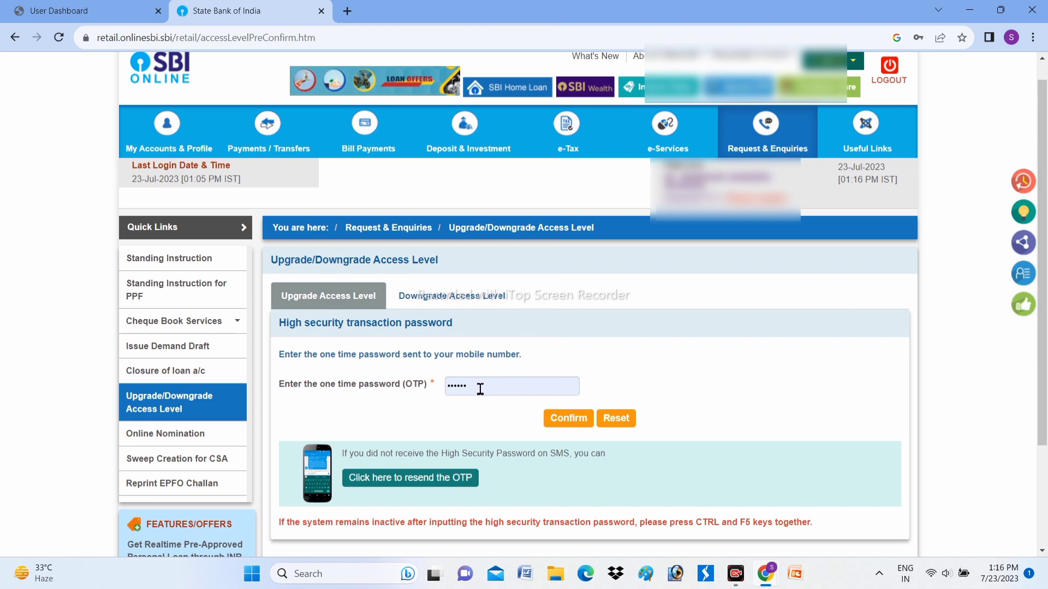
key("BackSpace")
key("BackSpace")
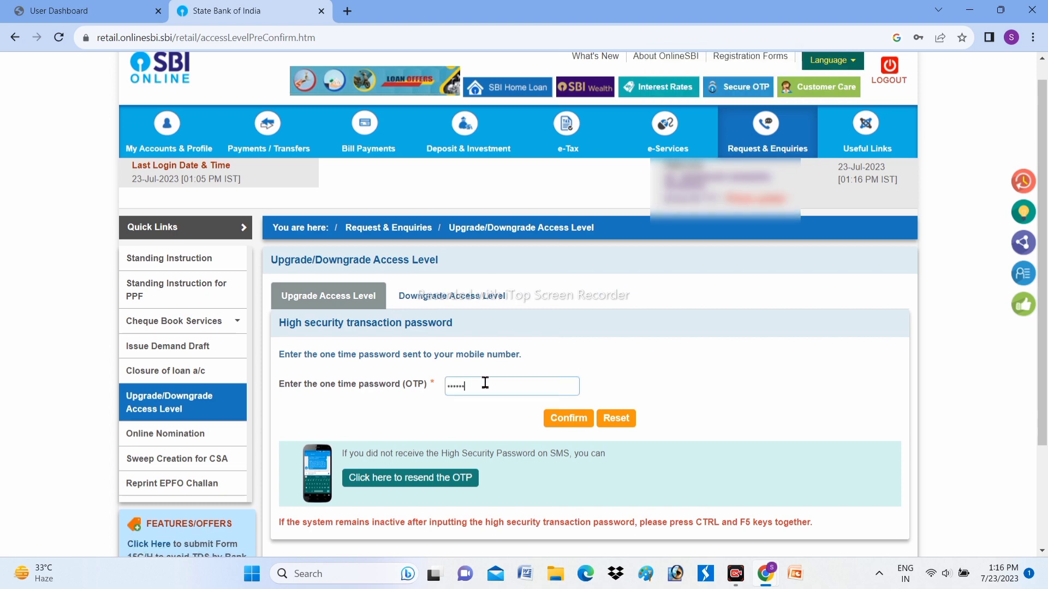
left_click(562, 418)
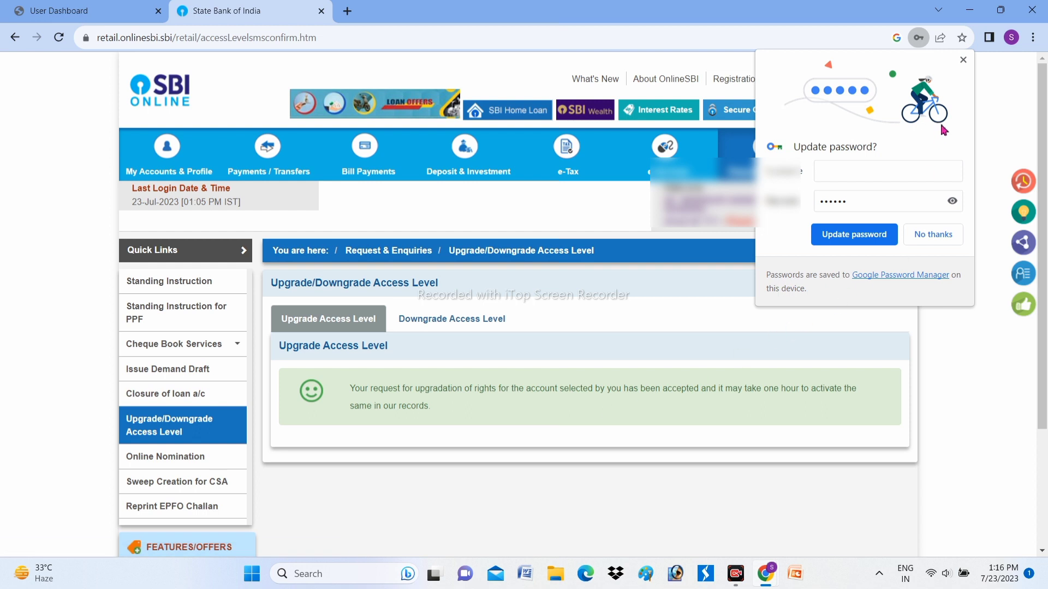
left_click(963, 59)
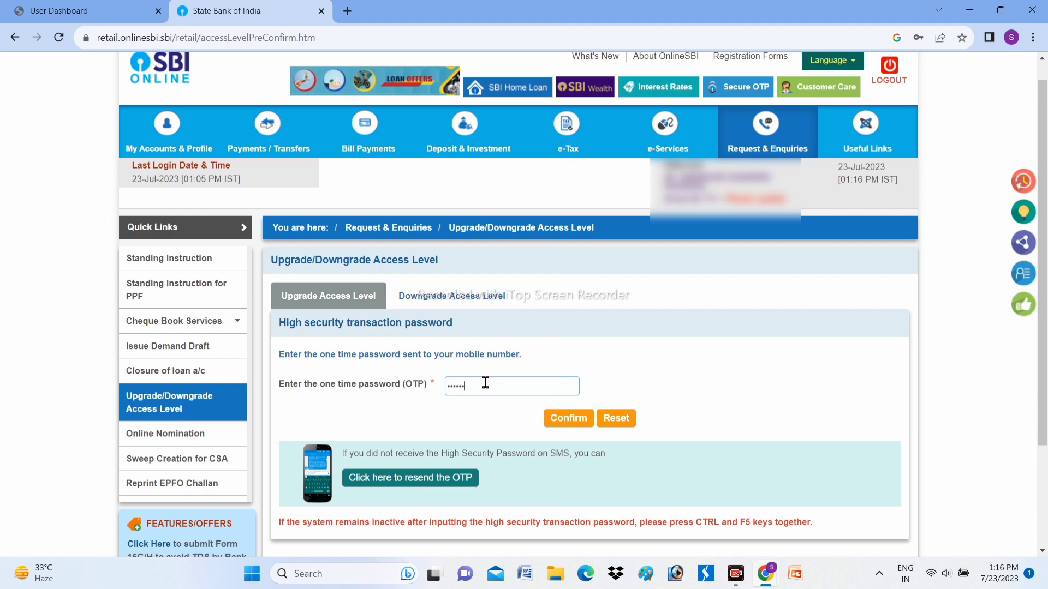
left_click(546, 416)
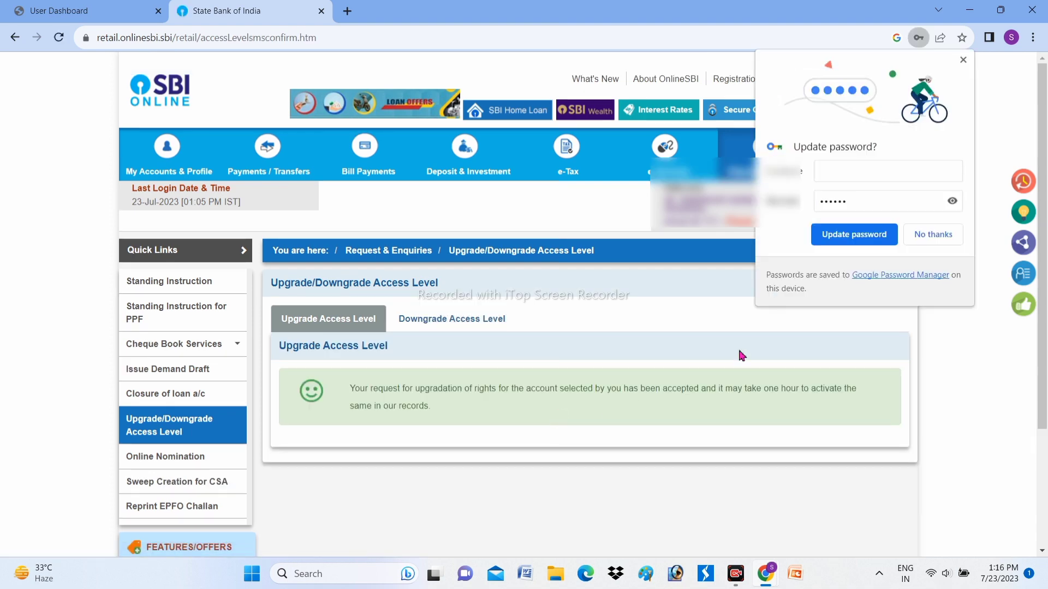
left_click(963, 62)
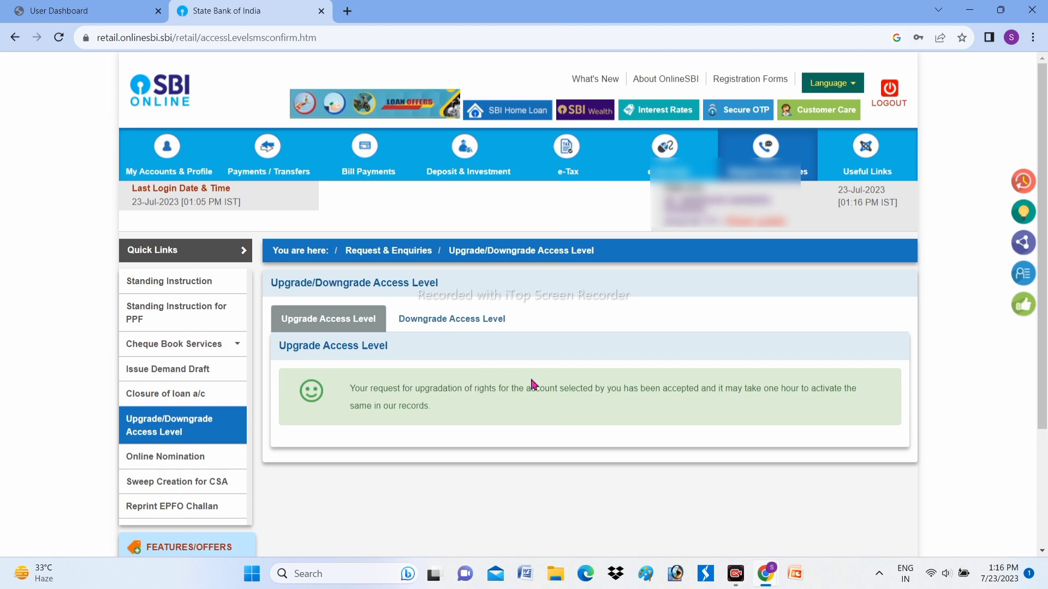